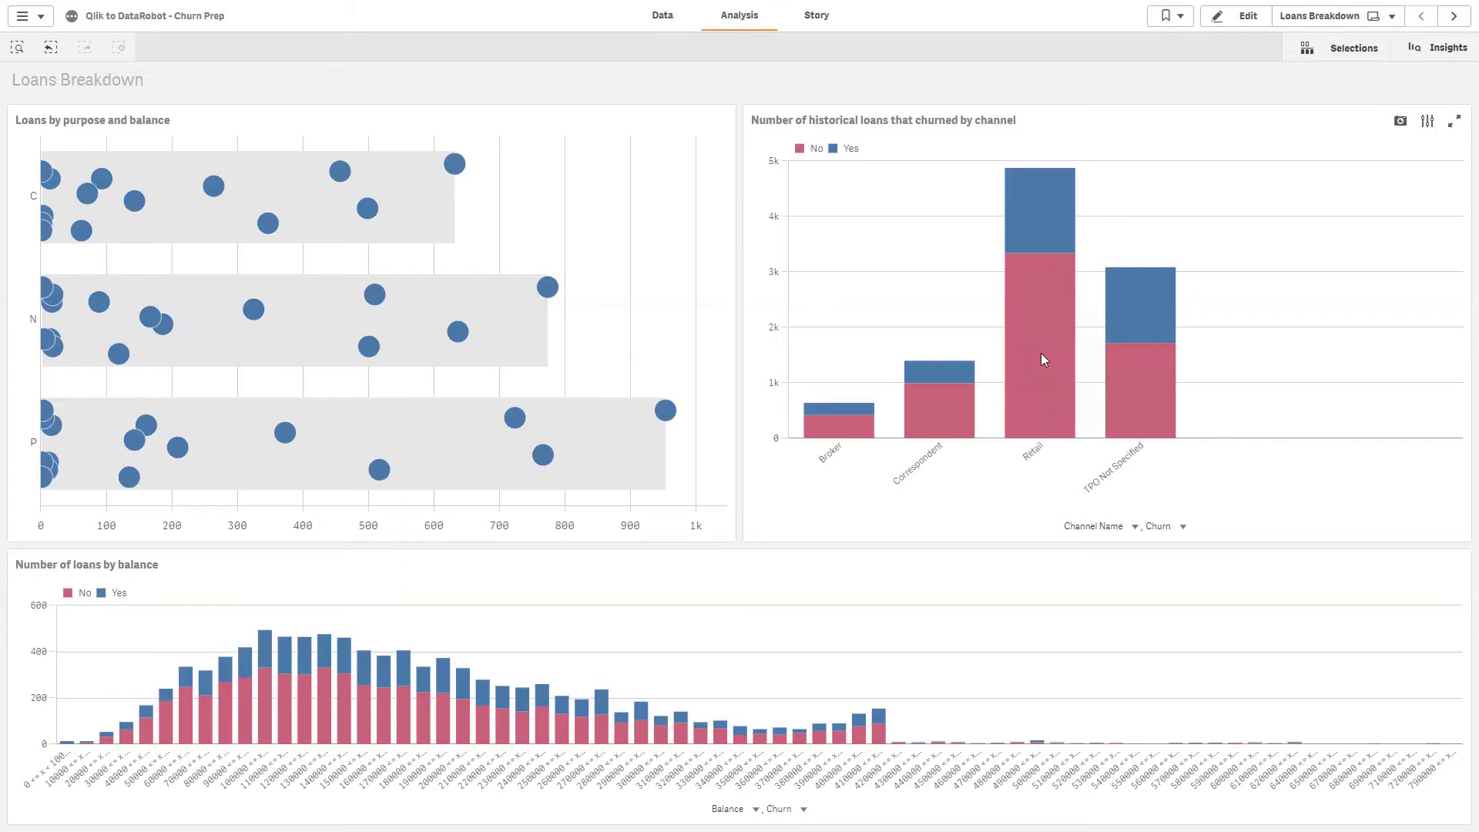
Apply and then clear a Retail channel filter, and go to the Send to DataRobot sheet
{"action": "left_click", "coordinate": [1041, 359]}
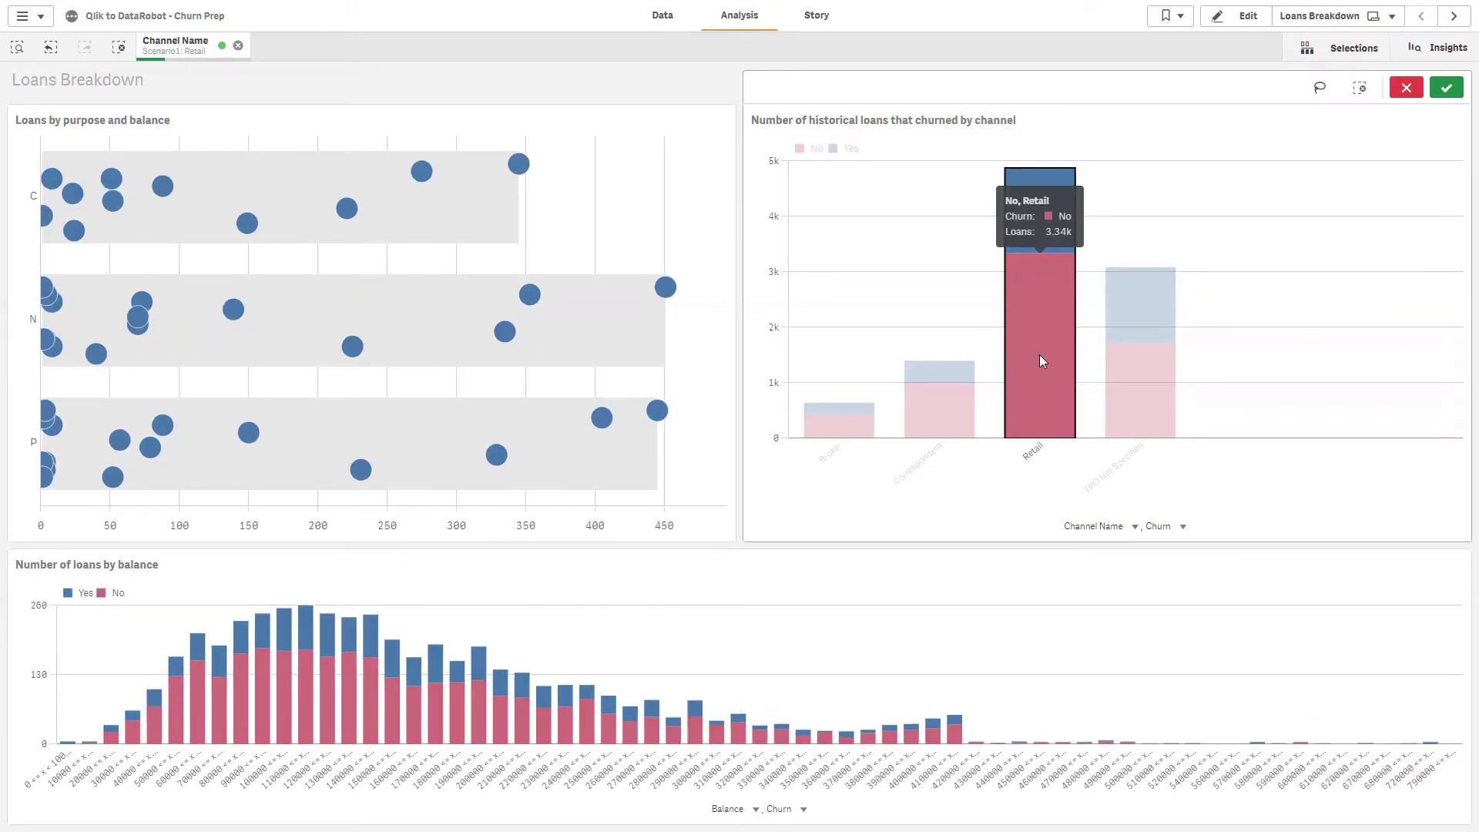
{"action": "left_click", "coordinate": [1448, 91]}
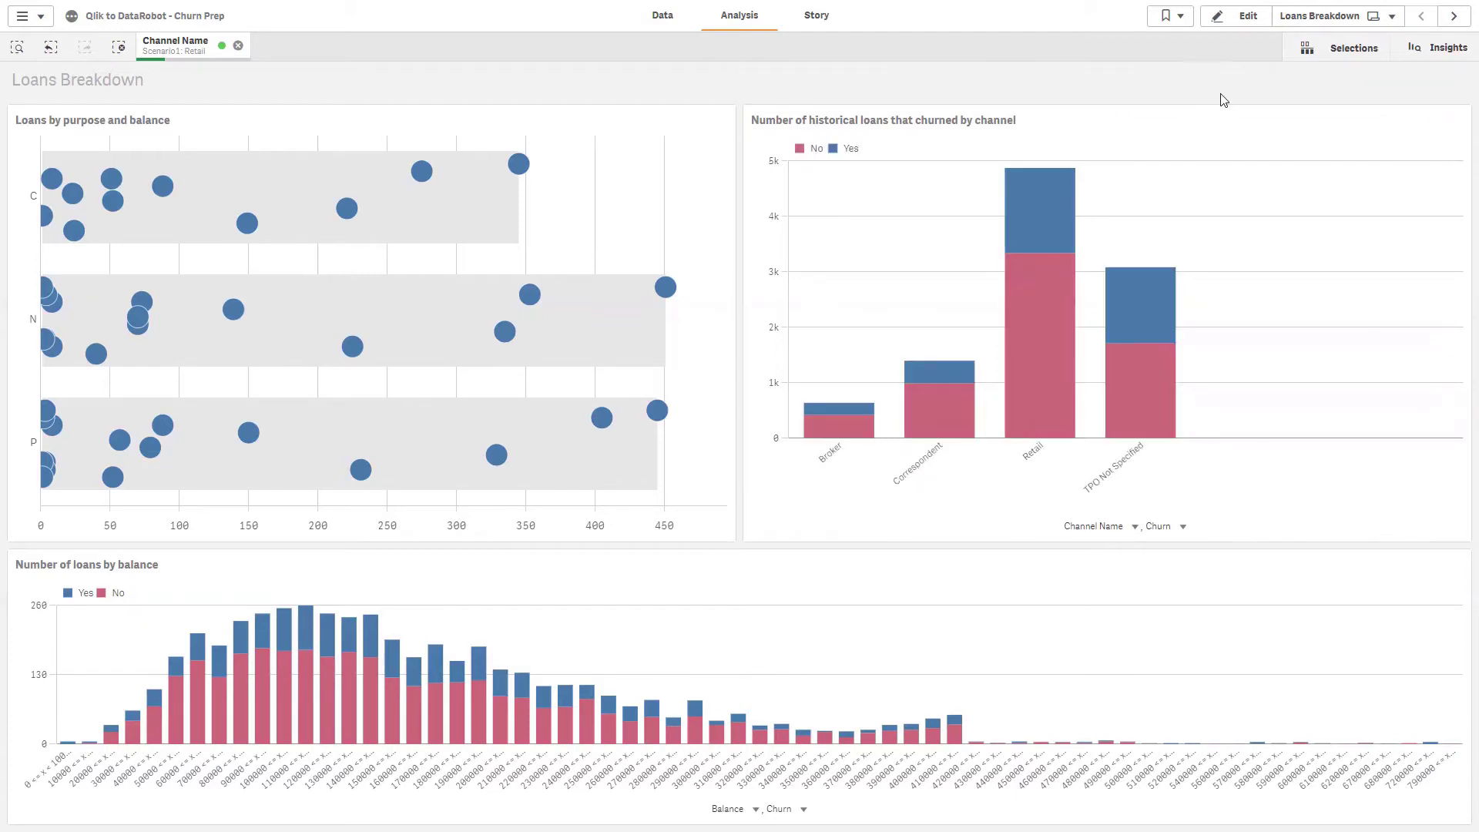
{"action": "left_click", "coordinate": [237, 45]}
{"action": "left_click", "coordinate": [1452, 15]}
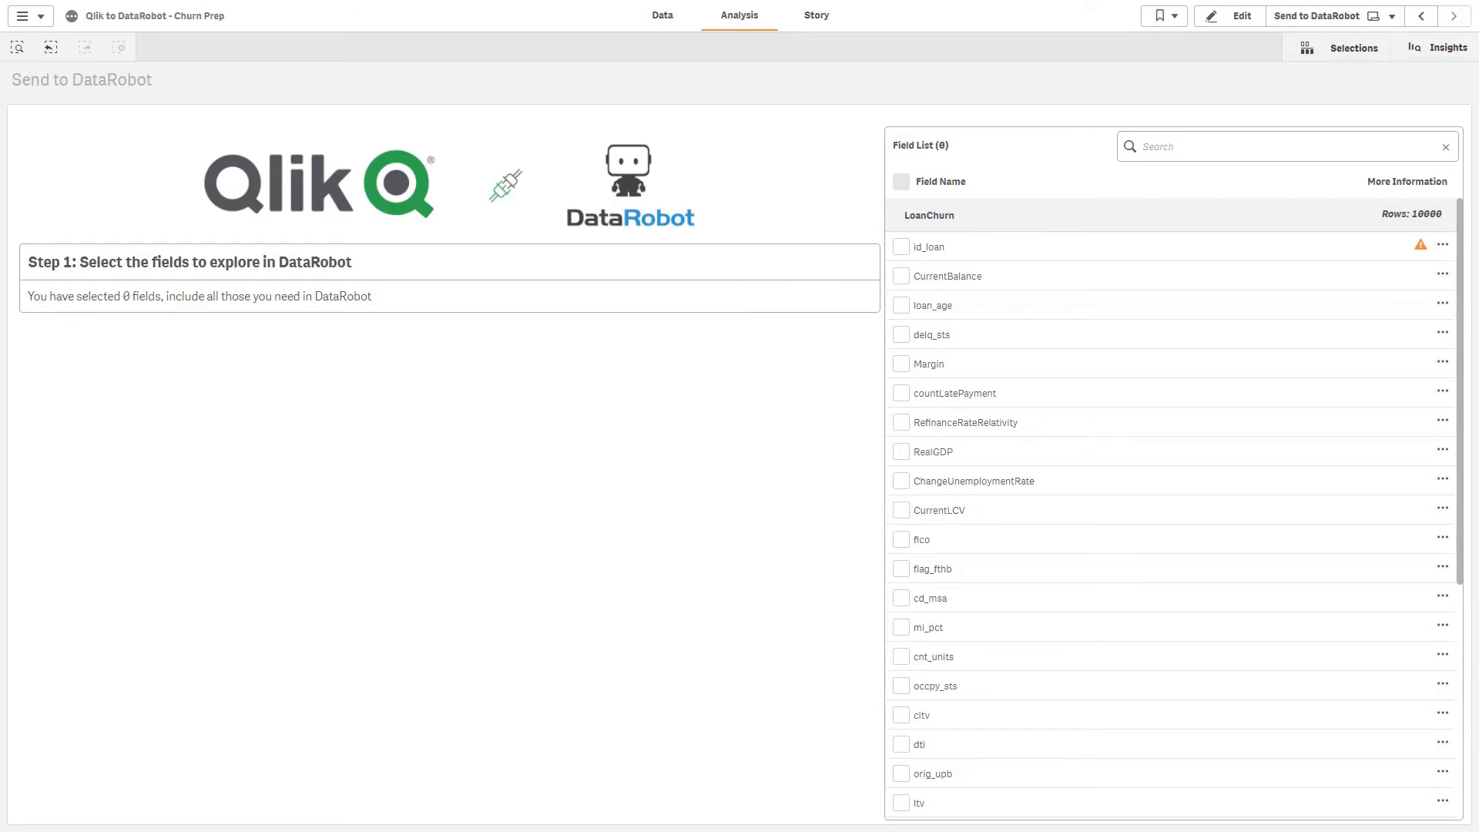
{"action": "left_click", "coordinate": [1074, 275]}
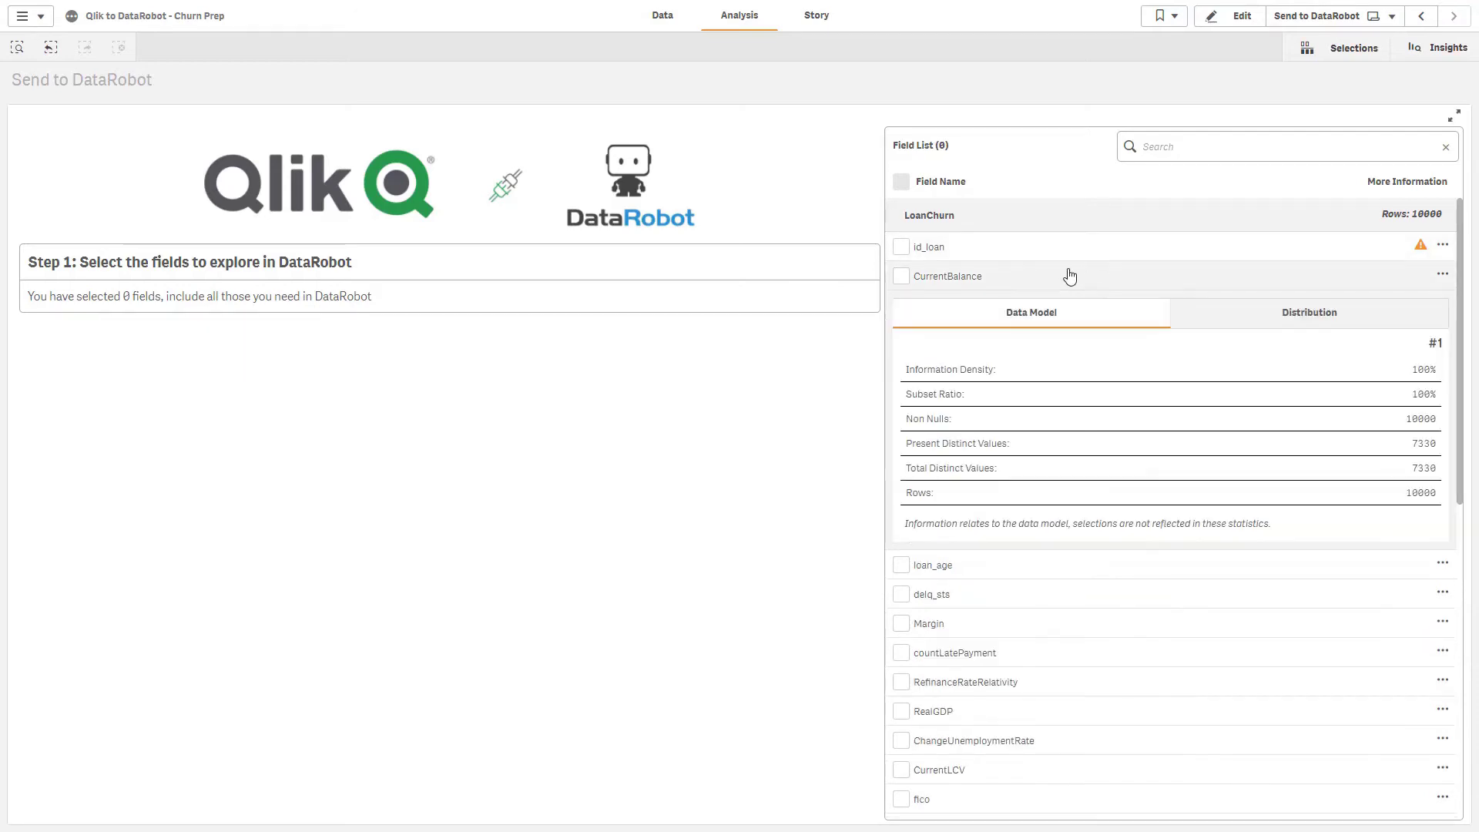
{"action": "left_click", "coordinate": [1246, 314]}
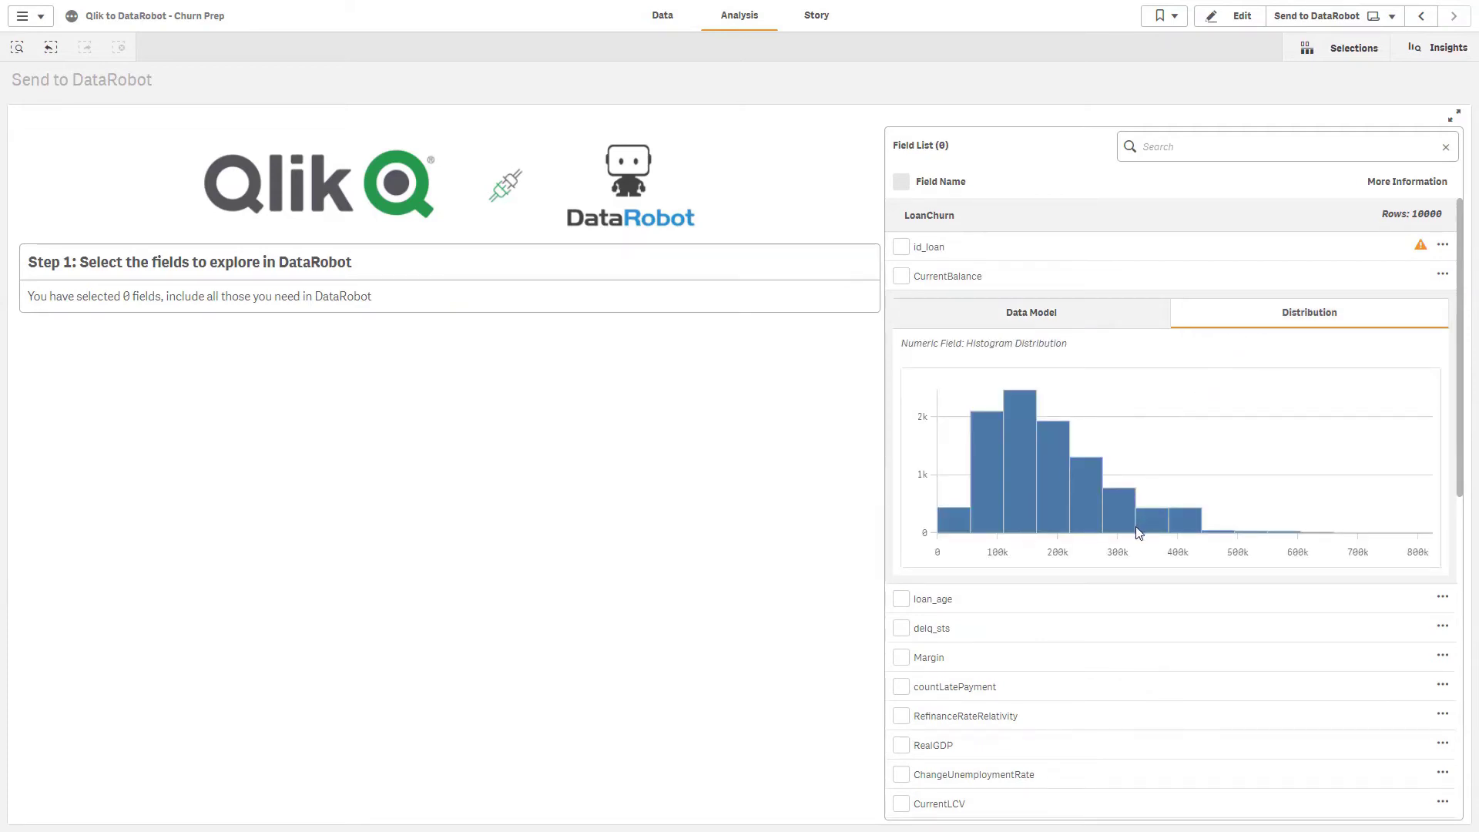
{"action": "left_click", "coordinate": [1057, 247]}
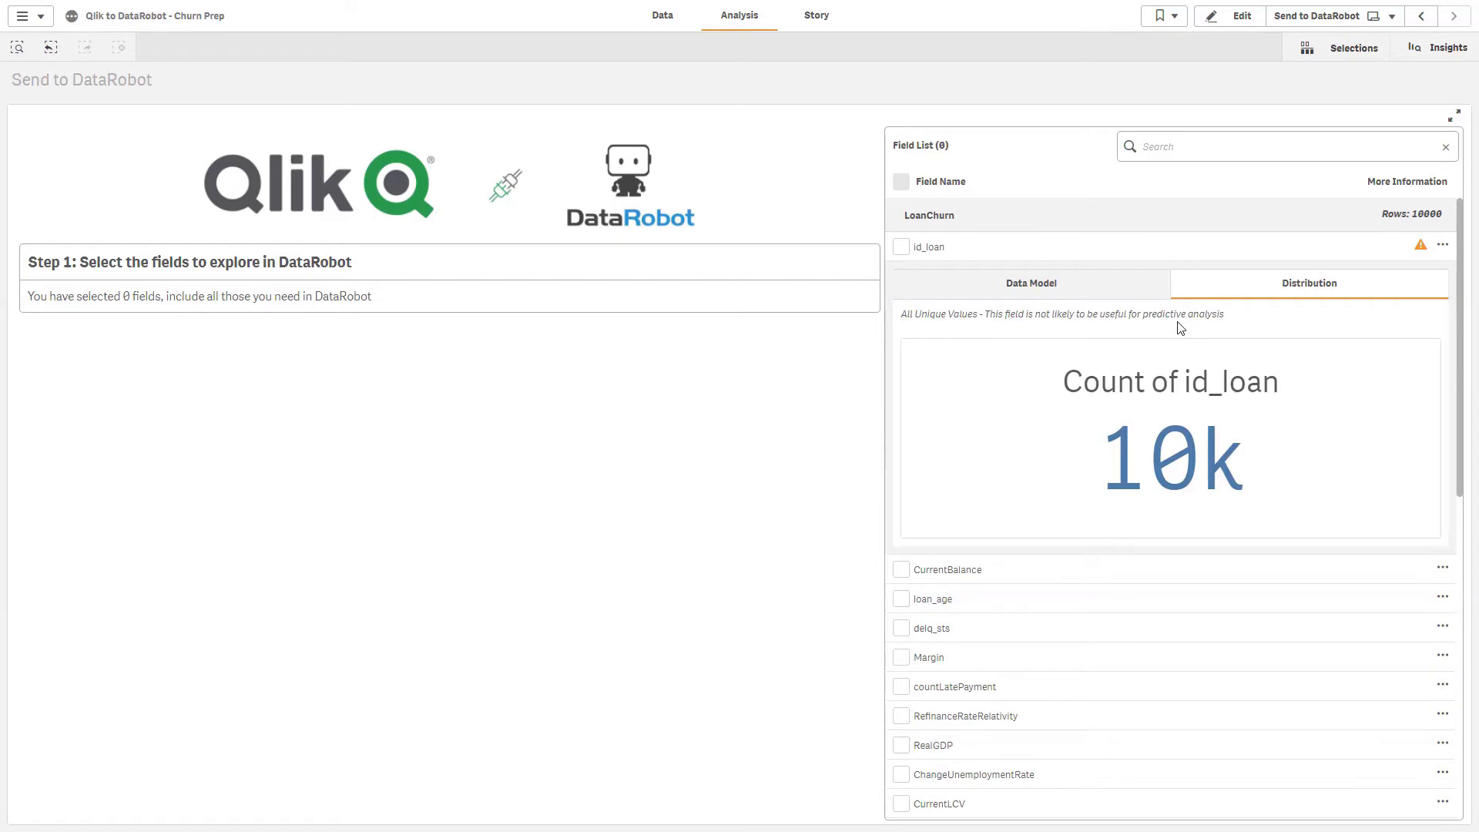
{"action": "left_click", "coordinate": [907, 247]}
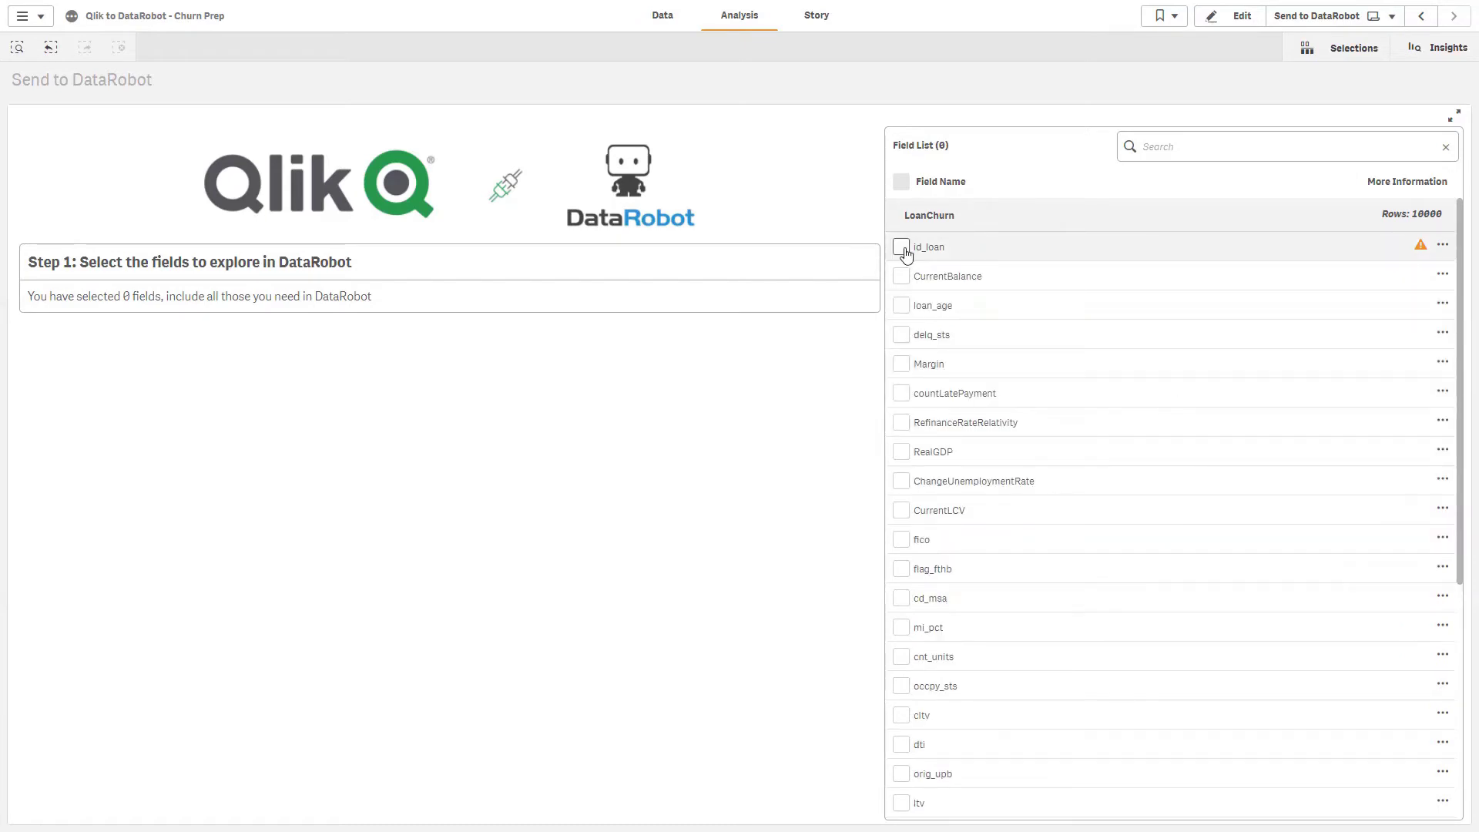
Select all fields except id_loan and create the DataRobot project 'Churn Analysis'
{"action": "left_click", "coordinate": [901, 247]}
{"action": "left_click", "coordinate": [901, 181]}
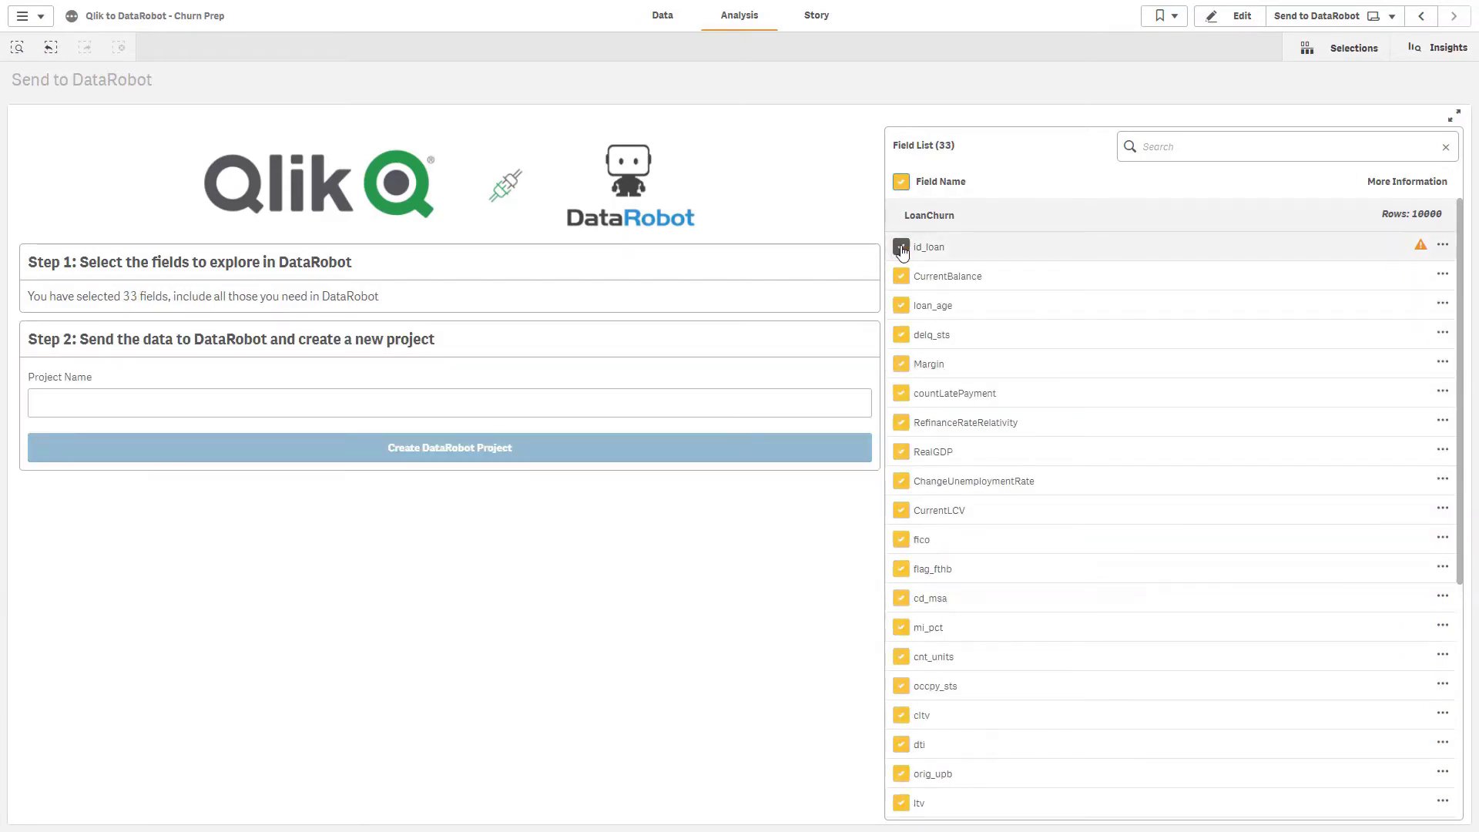
{"action": "left_click", "coordinate": [902, 245]}
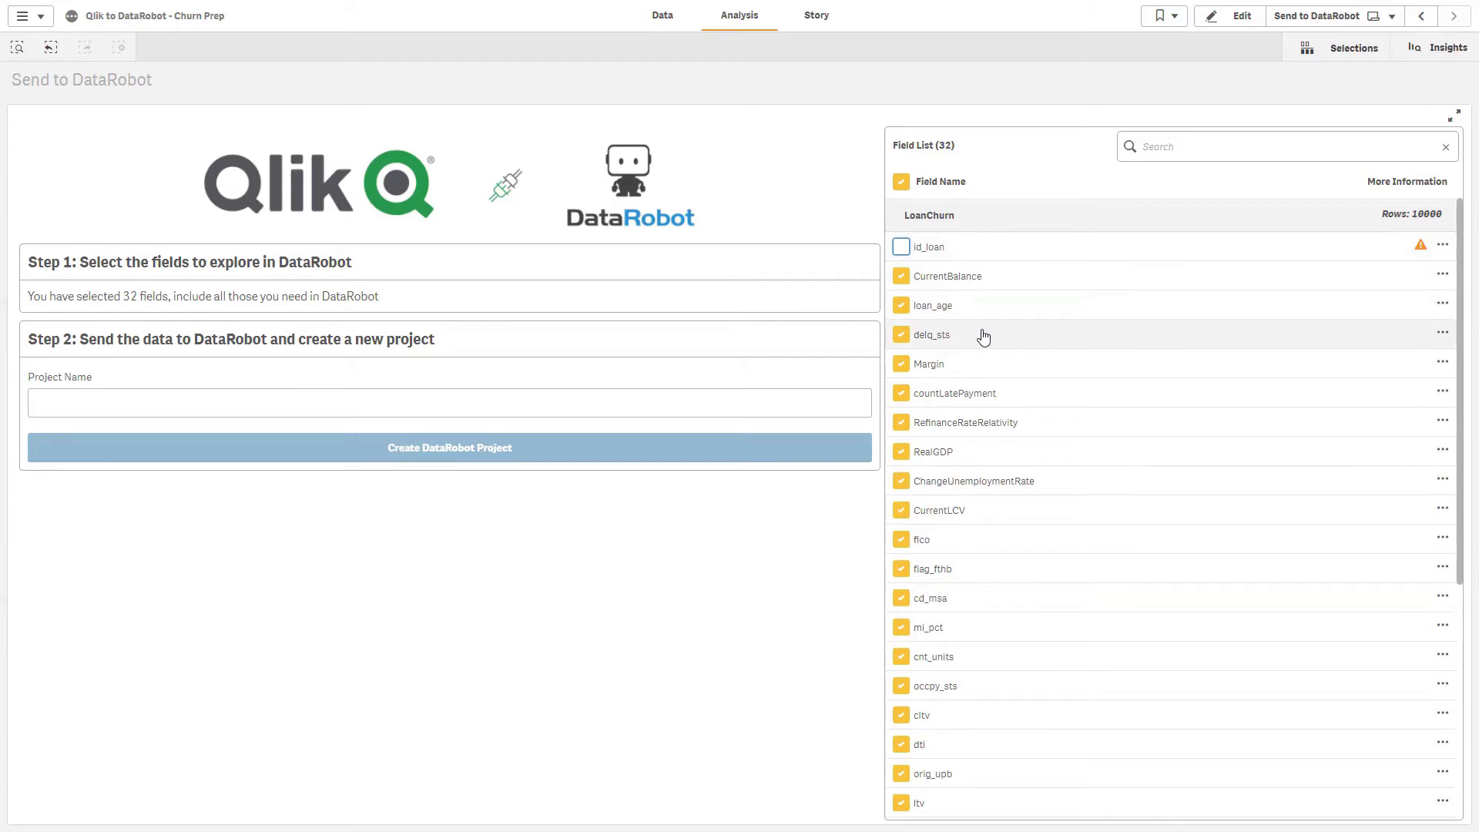
{"action": "left_click", "coordinate": [72, 398]}
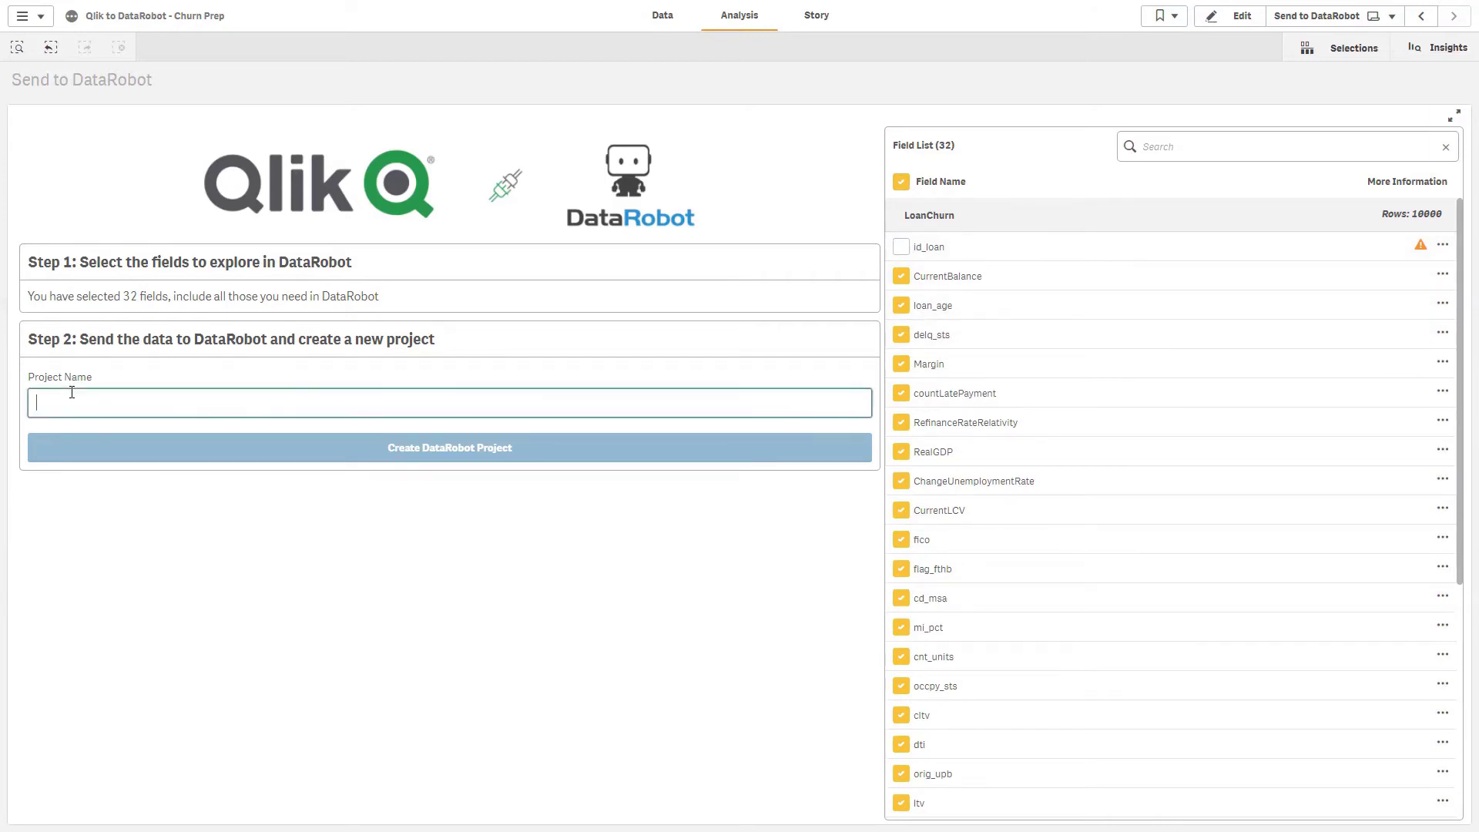
{"action": "type", "text": "Churn Analy"}
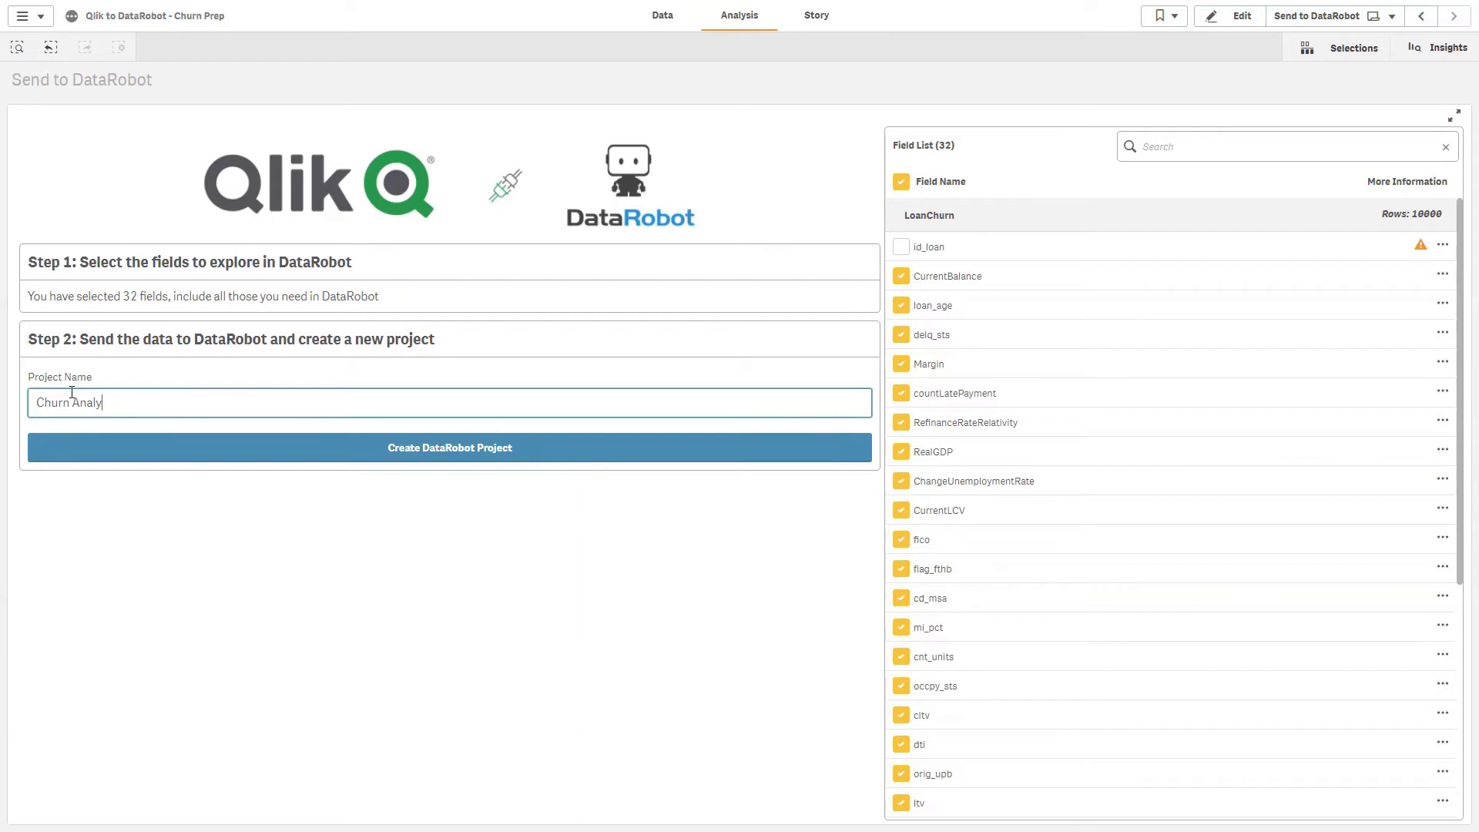
{"action": "type", "text": "sis"}
{"action": "left_click", "coordinate": [394, 451]}
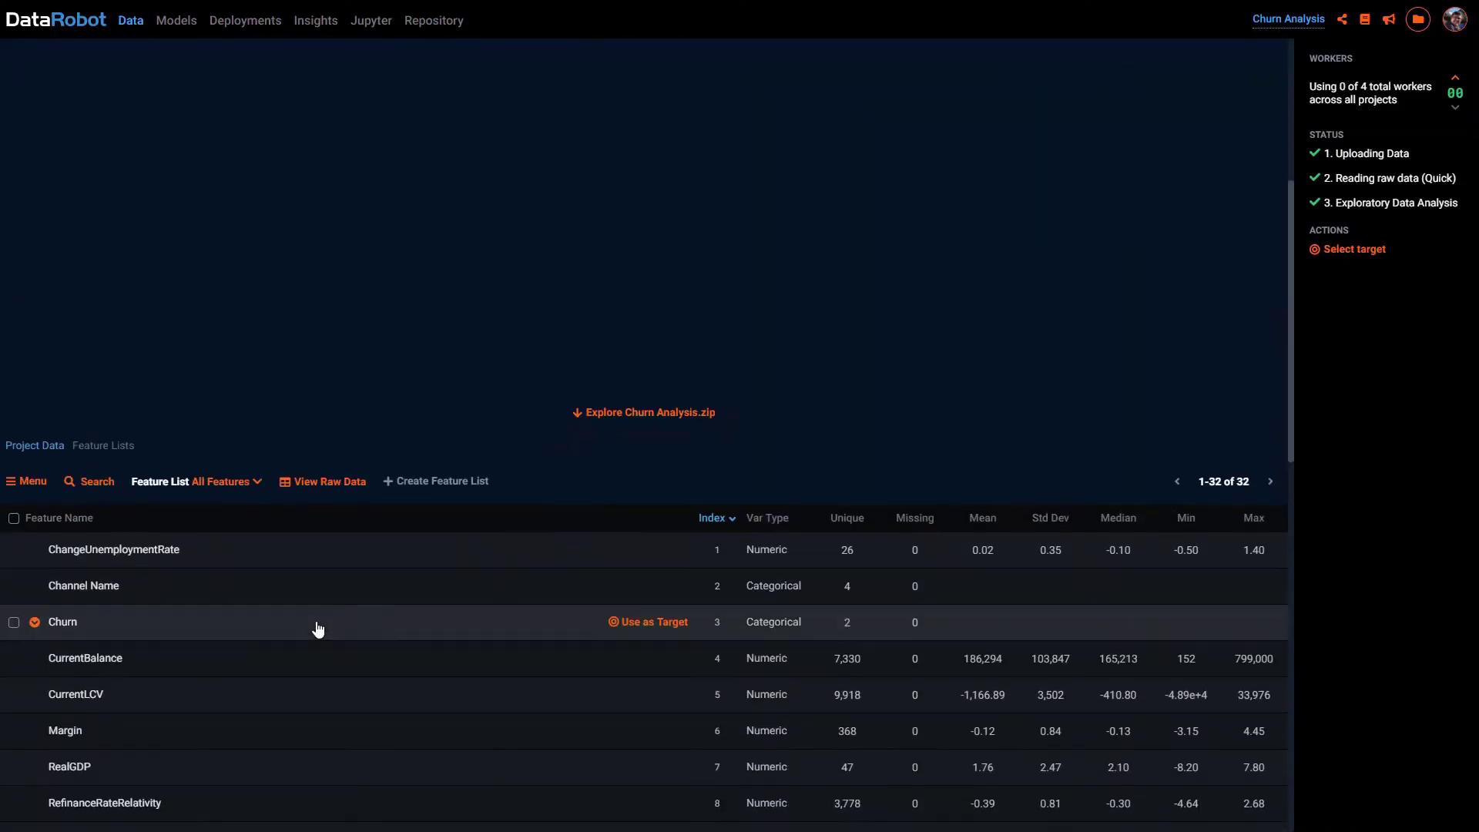
{"action": "scroll", "coordinate": [323, 613], "scroll_direction": "down", "scroll_amount": 3}
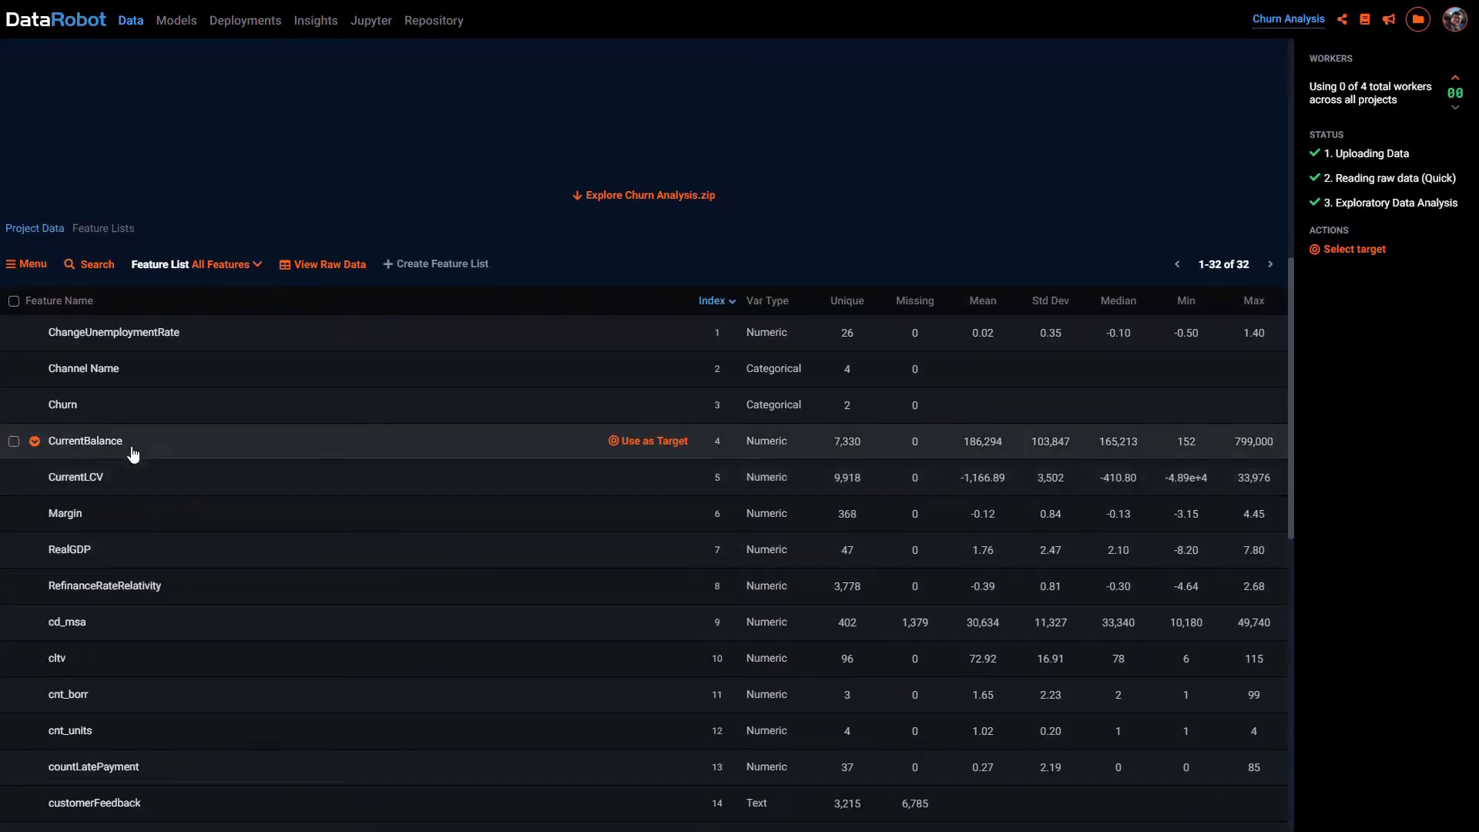
Set Churn as the prediction target and launch automated model training
{"action": "left_click", "coordinate": [670, 403]}
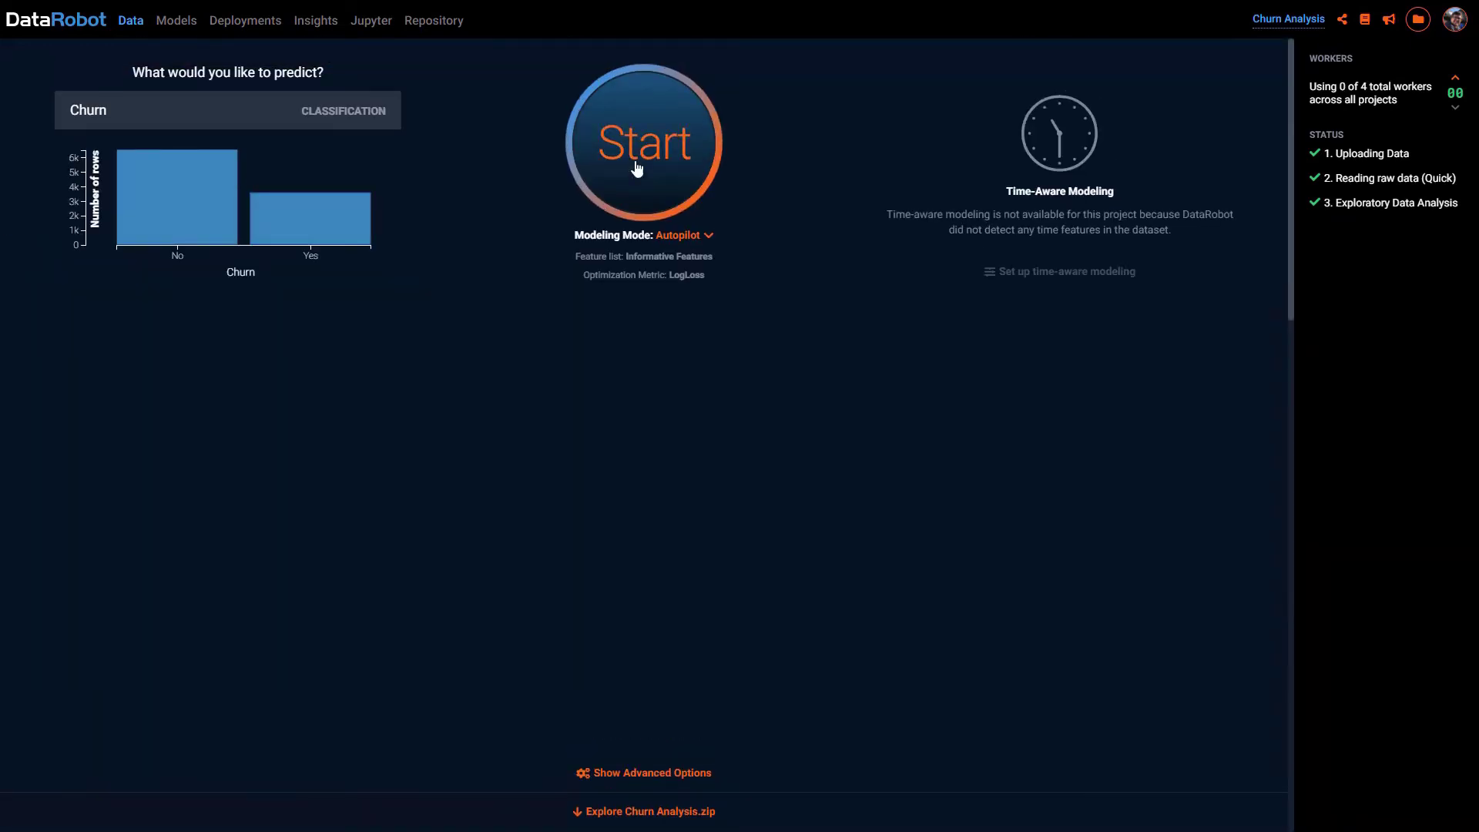
{"action": "left_click", "coordinate": [634, 162]}
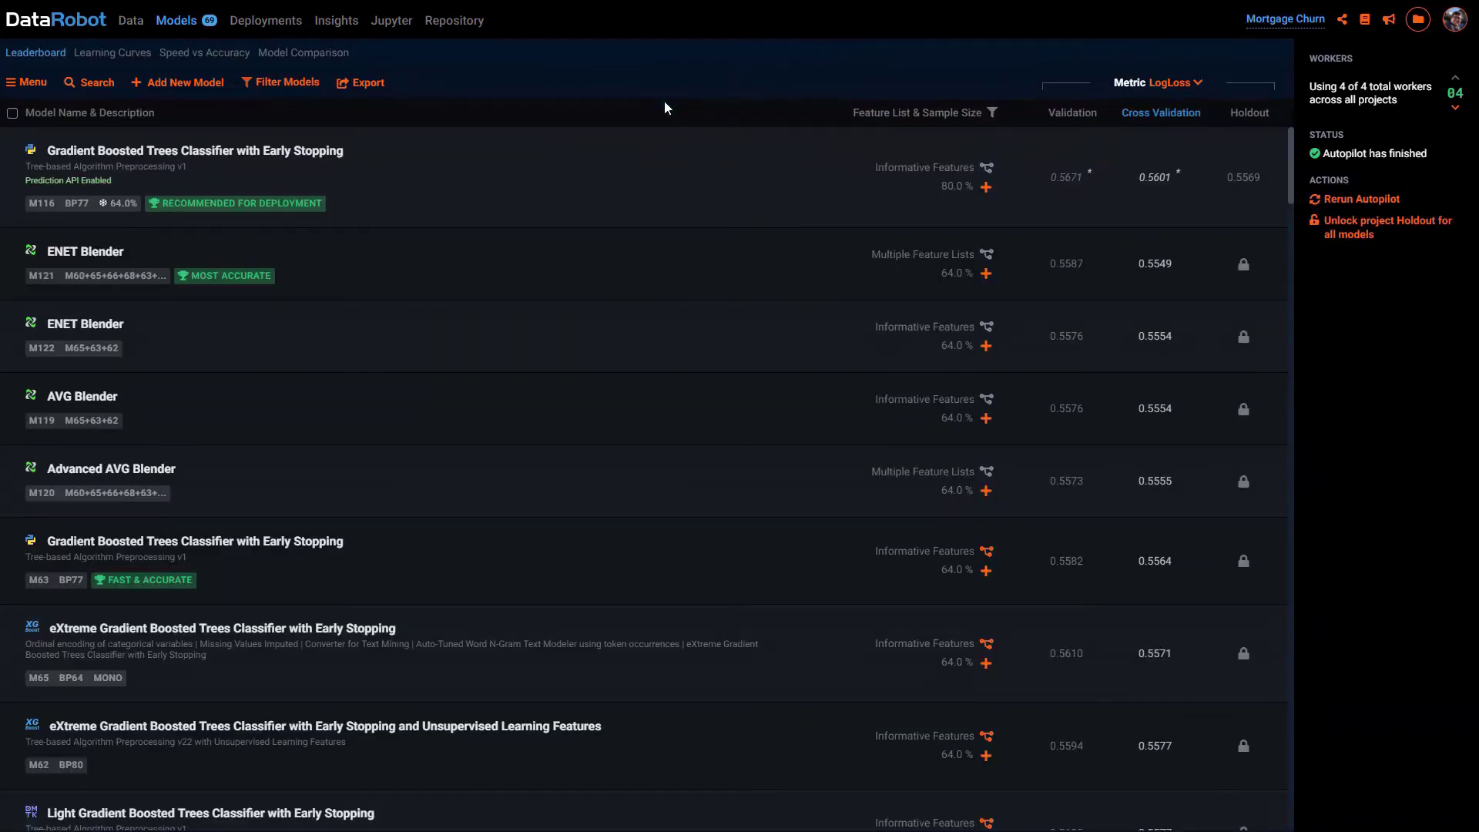
Open the blueprint of the top-ranked Gradient Boosted Trees model on the leaderboard
{"action": "left_click", "coordinate": [578, 175]}
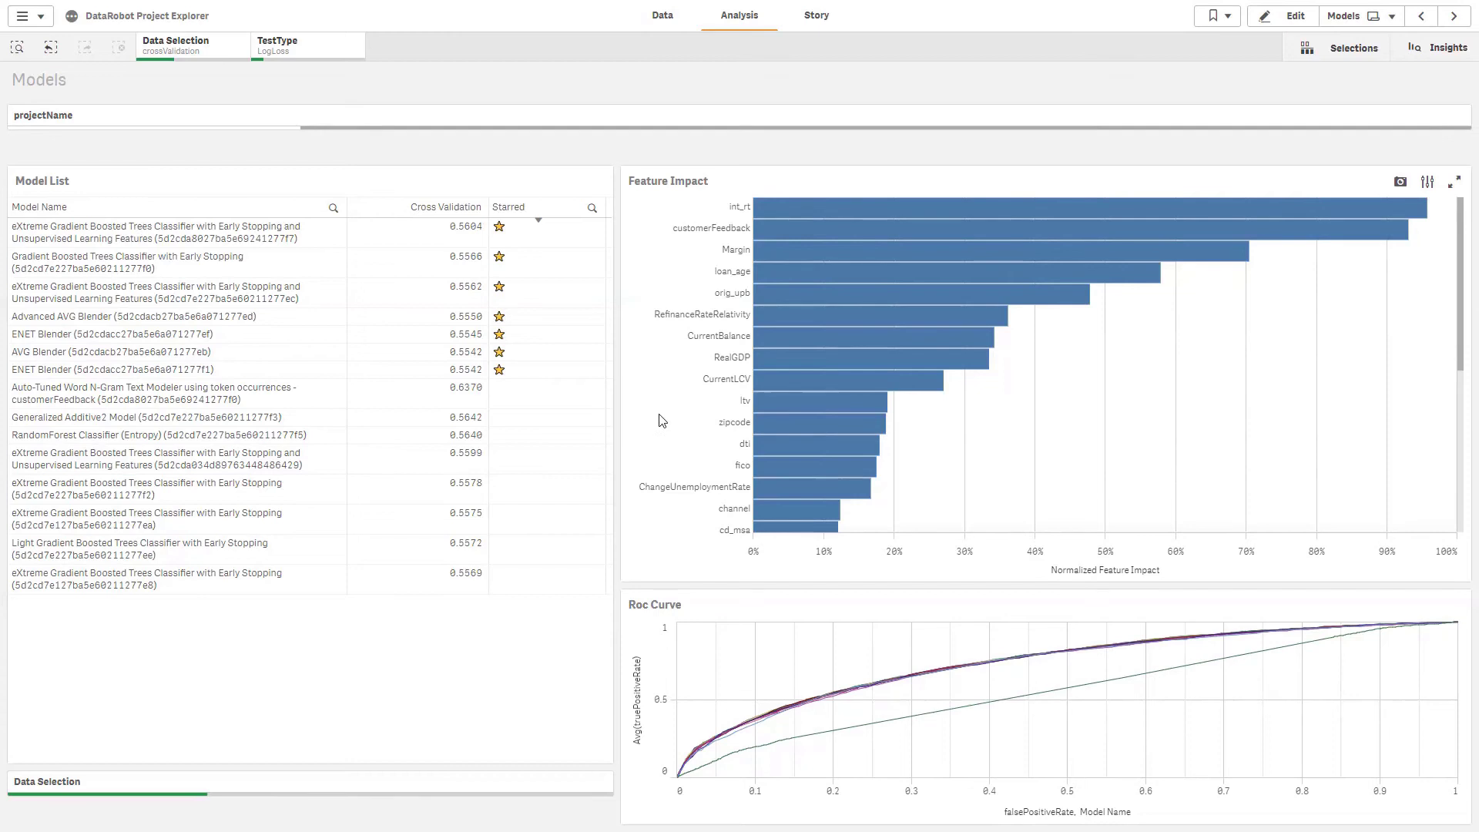
Select and confirm the top eXtreme Gradient Boosted Trees model in the Model List
{"action": "mouse_move", "coordinate": [391, 442]}
{"action": "left_click", "coordinate": [205, 231]}
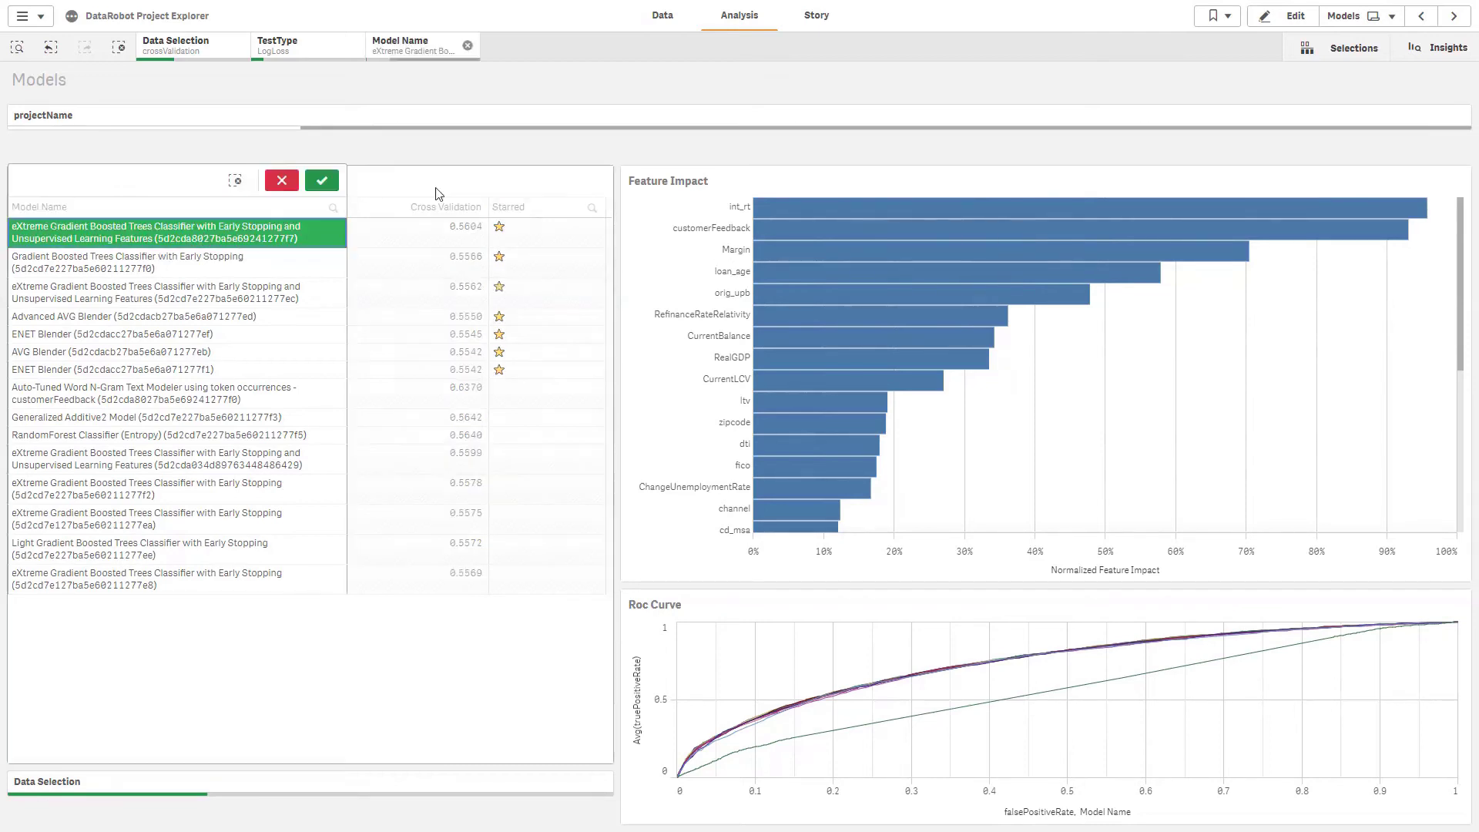
{"action": "left_click", "coordinate": [325, 180]}
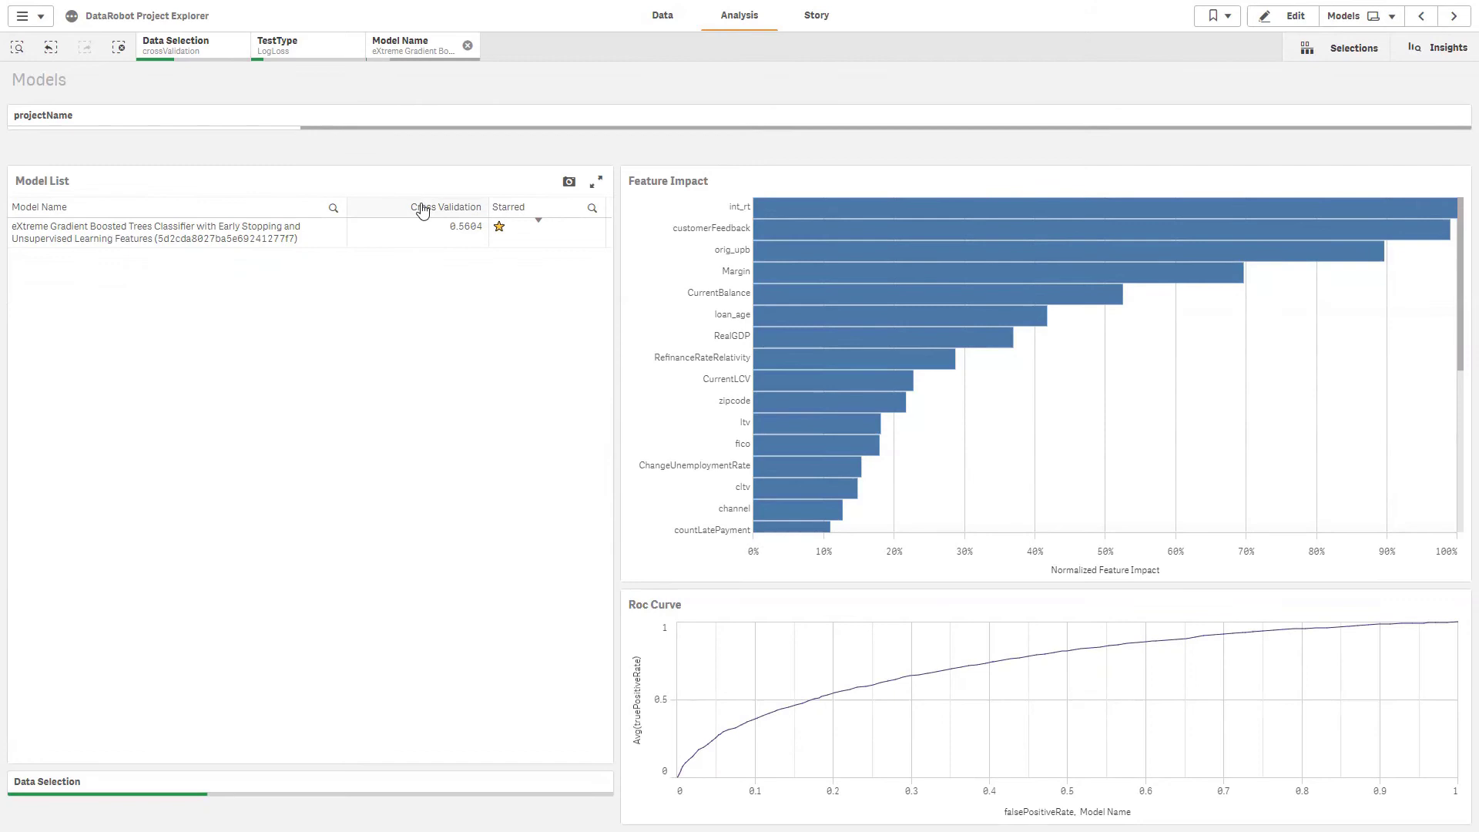
On the RoC Curve sheet, raise and then lower the classification threshold
{"action": "left_click", "coordinate": [1454, 15]}
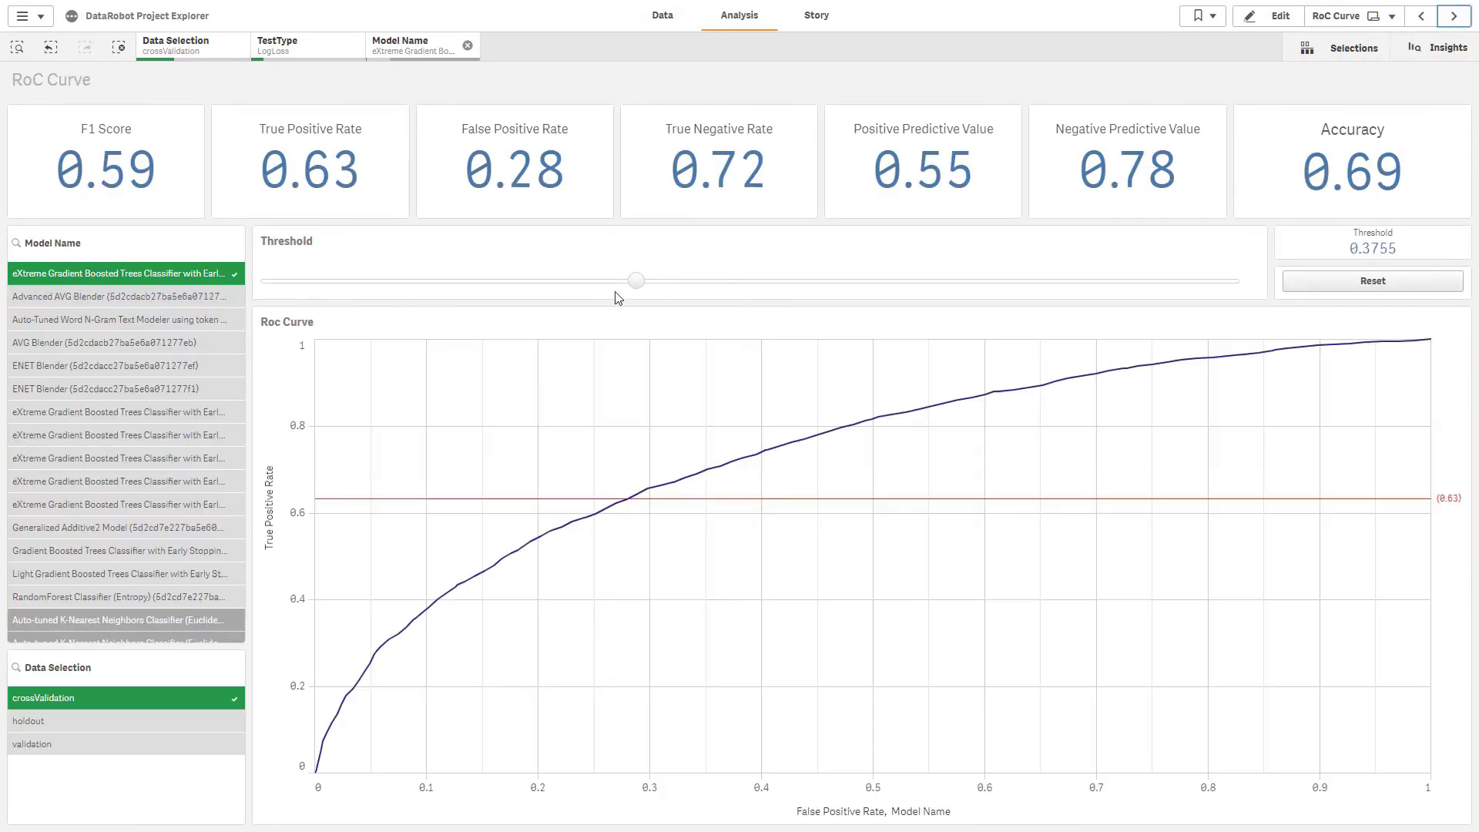
{"action": "left_click_drag", "start_coordinate": [641, 285], "coordinate": [818, 281]}
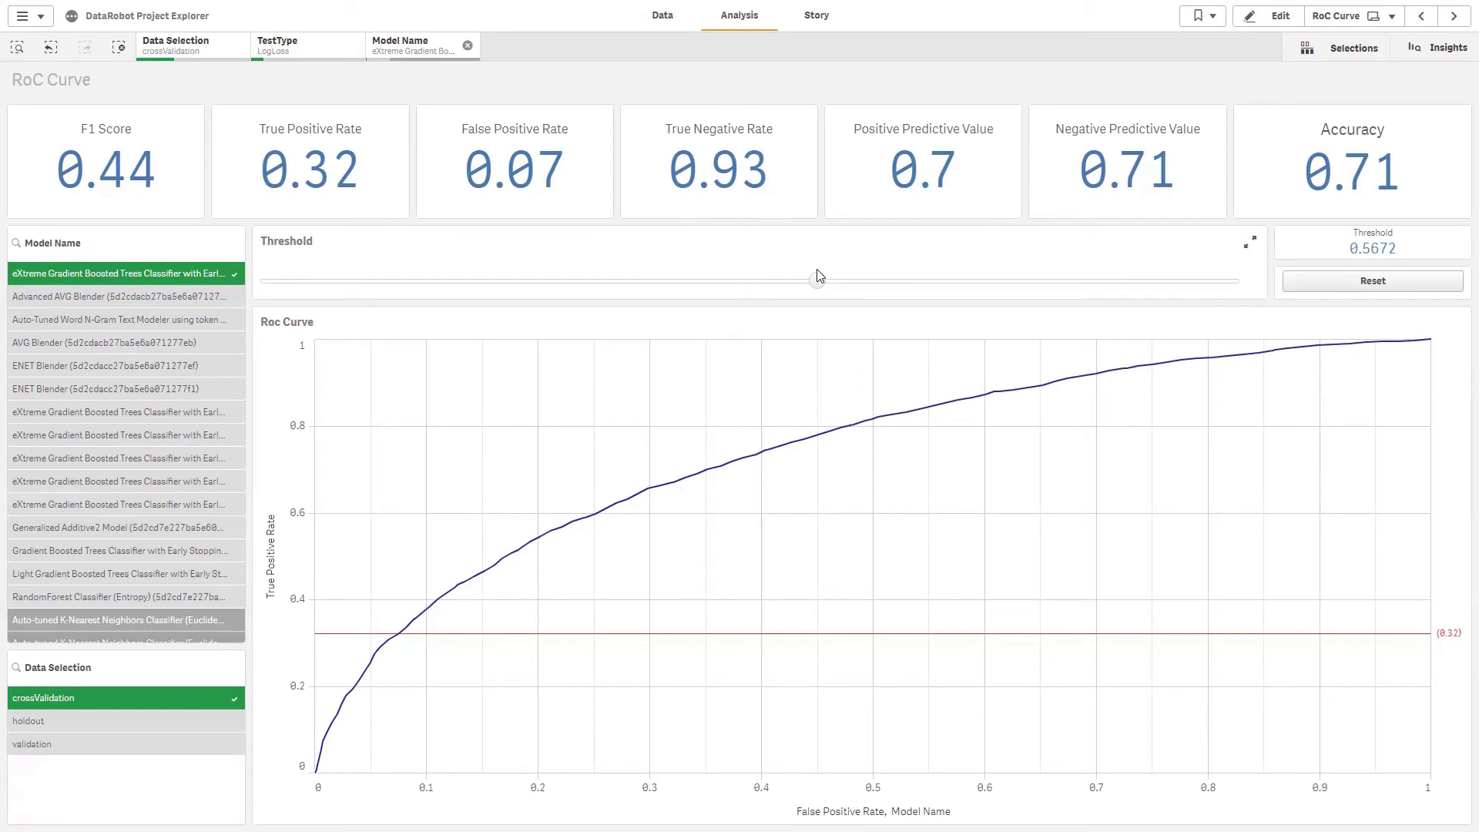
{"action": "left_click_drag", "start_coordinate": [817, 281], "coordinate": [702, 285]}
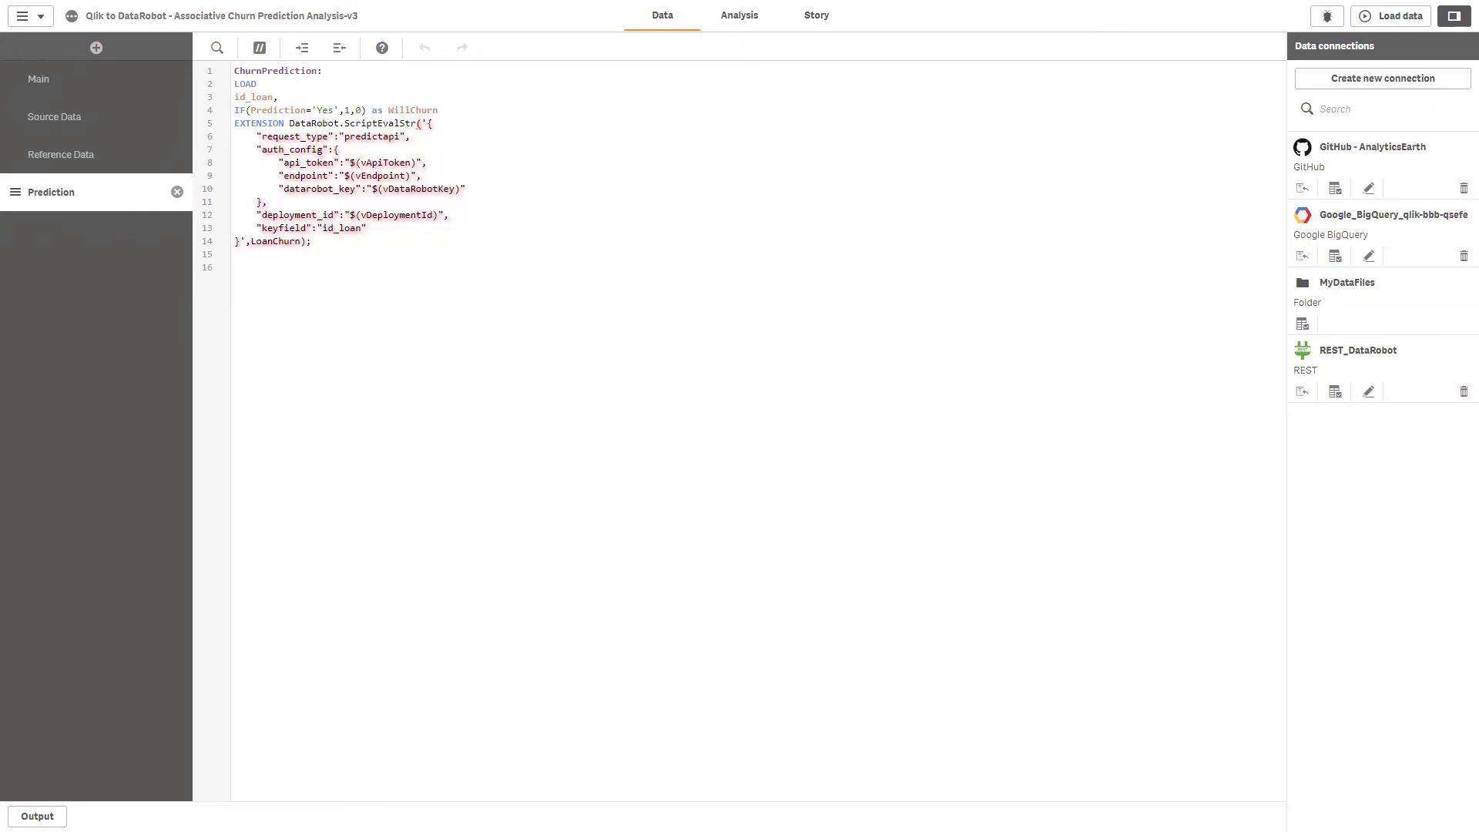
Reload the app with DataRobot predictions and close the load progress report
{"action": "left_click", "coordinate": [1396, 16]}
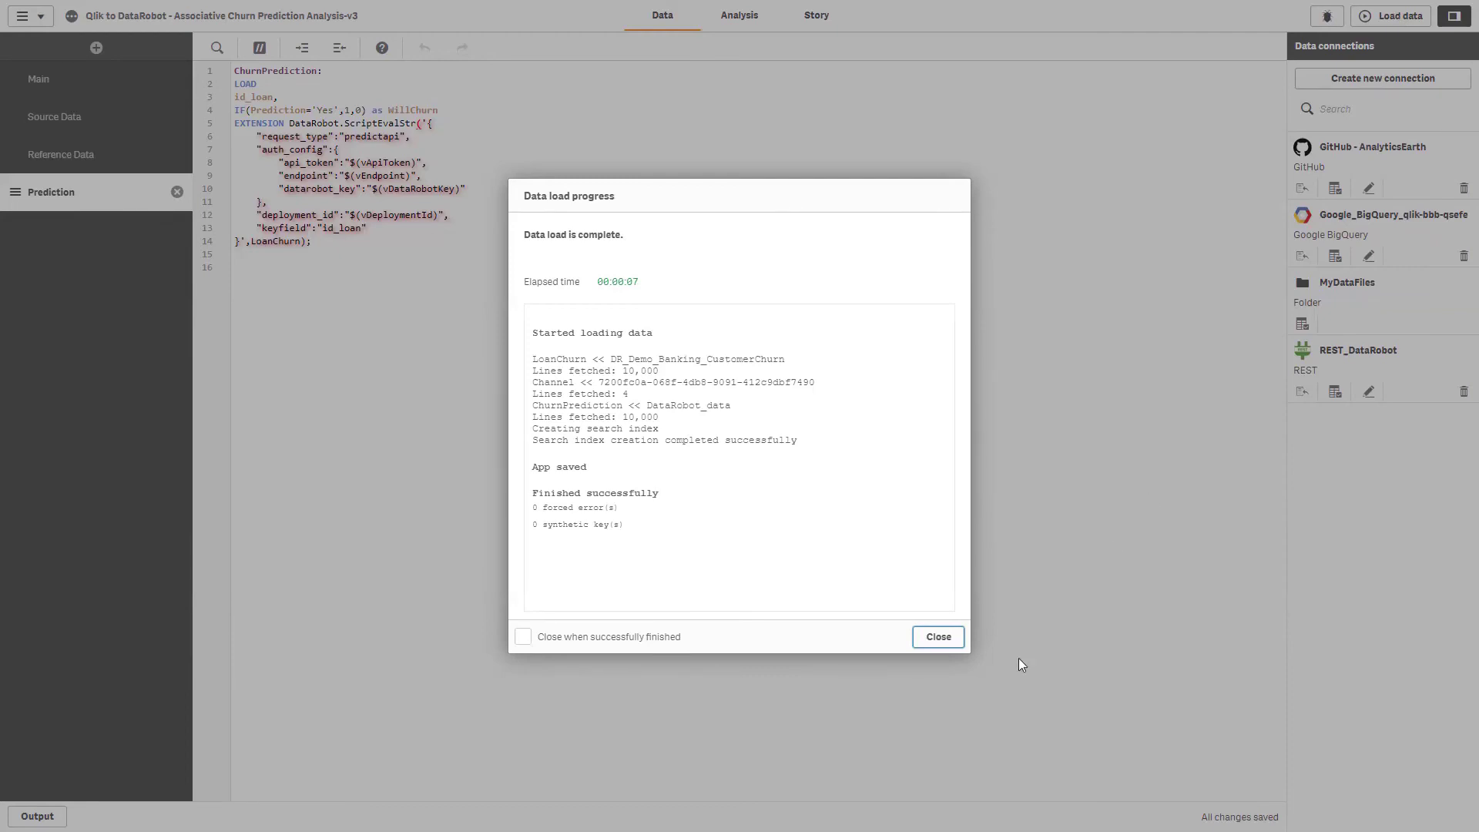
{"action": "left_click", "coordinate": [938, 637]}
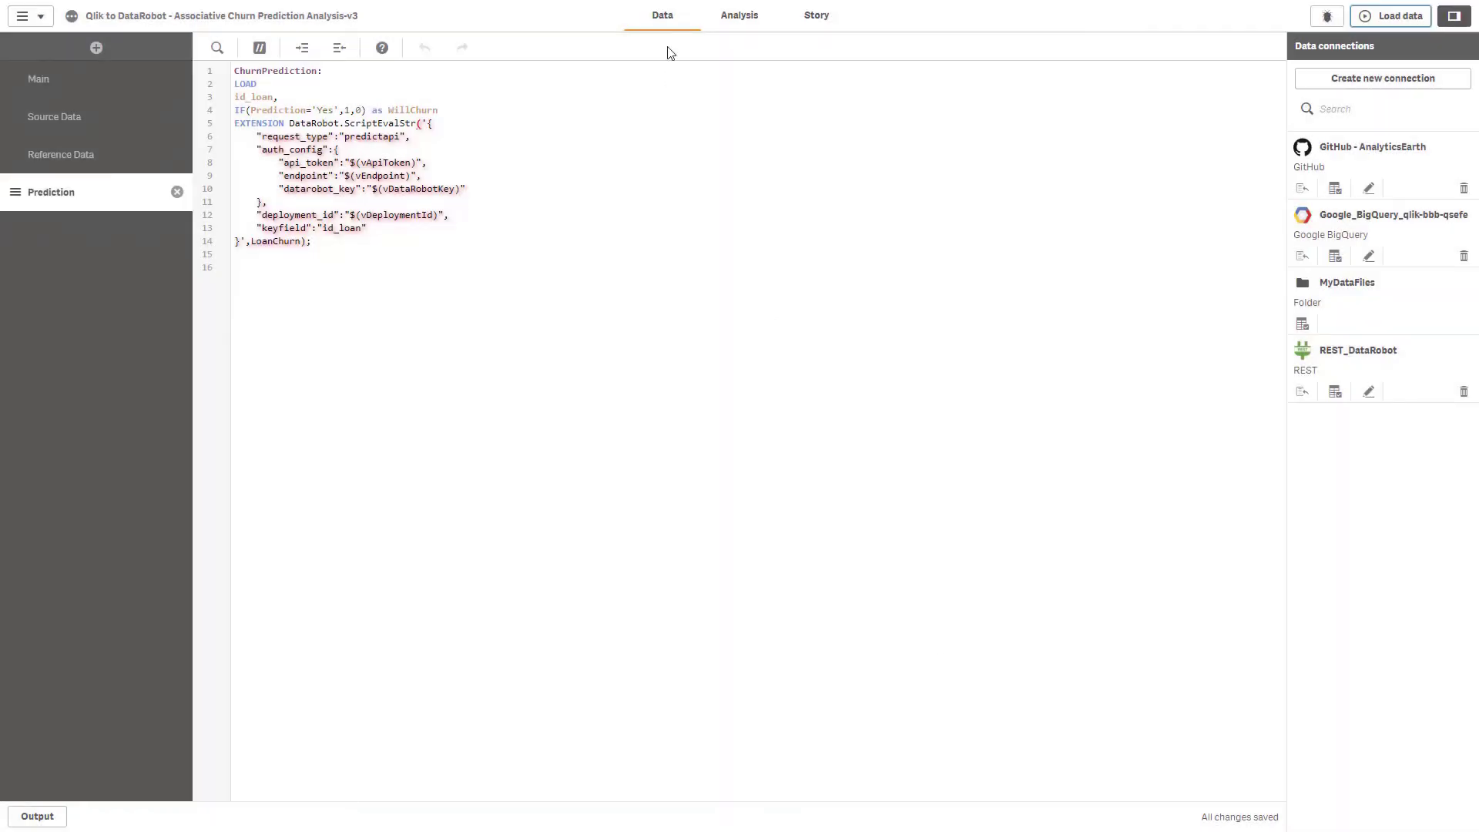
On the What If analysis sheet, set interest rate change to -0.8% and select loan ages 5–11
{"action": "left_click", "coordinate": [740, 16]}
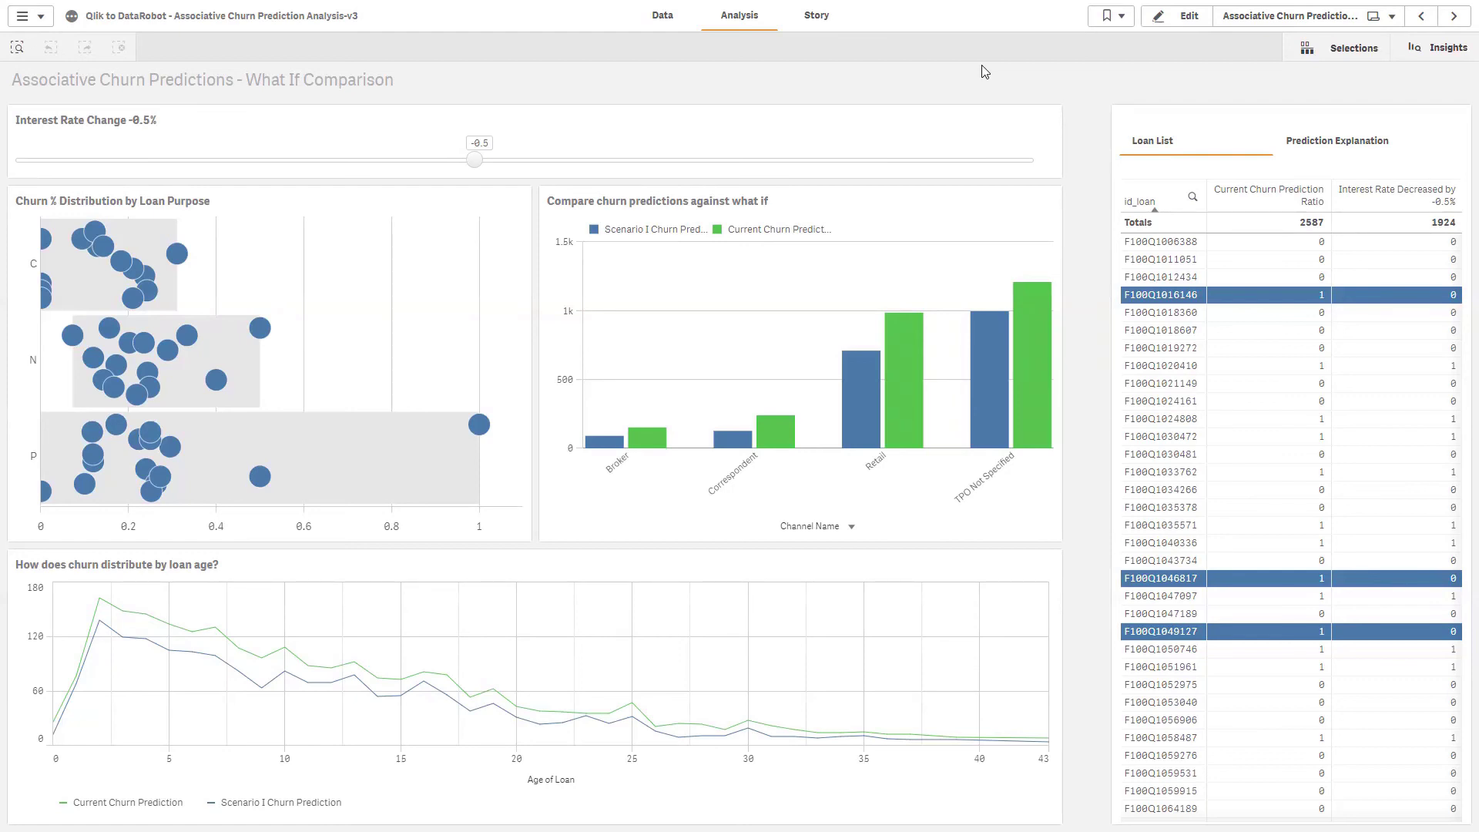
{"action": "mouse_move", "coordinate": [531, 141]}
{"action": "left_click", "coordinate": [442, 160]}
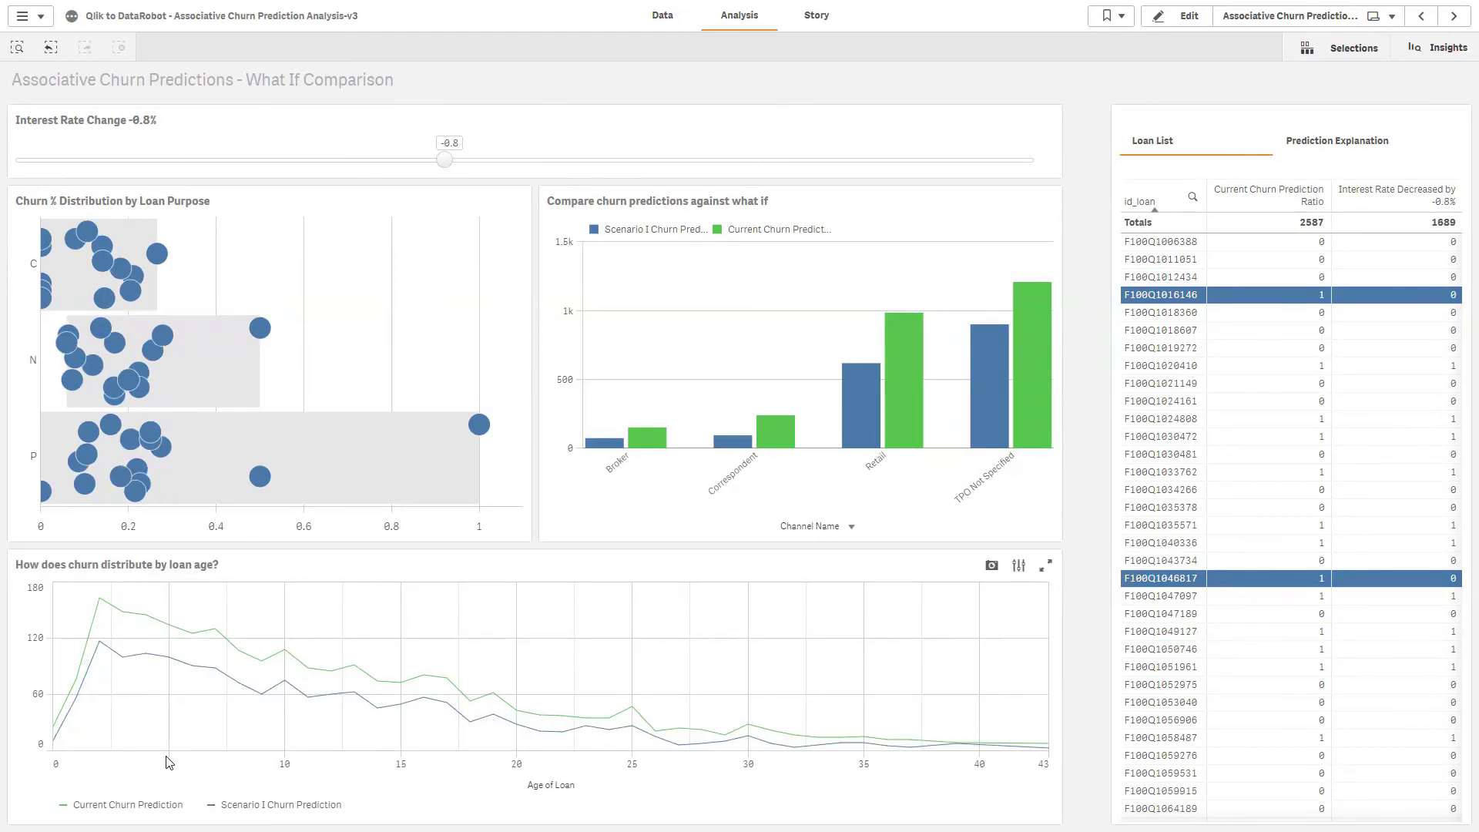
{"action": "left_click_drag", "start_coordinate": [169, 694], "coordinate": [326, 694]}
Confirm loan ages 5–11, set rate change to -0.95%, and show F100Q1040336's prediction explanation
{"action": "left_click", "coordinate": [1037, 531]}
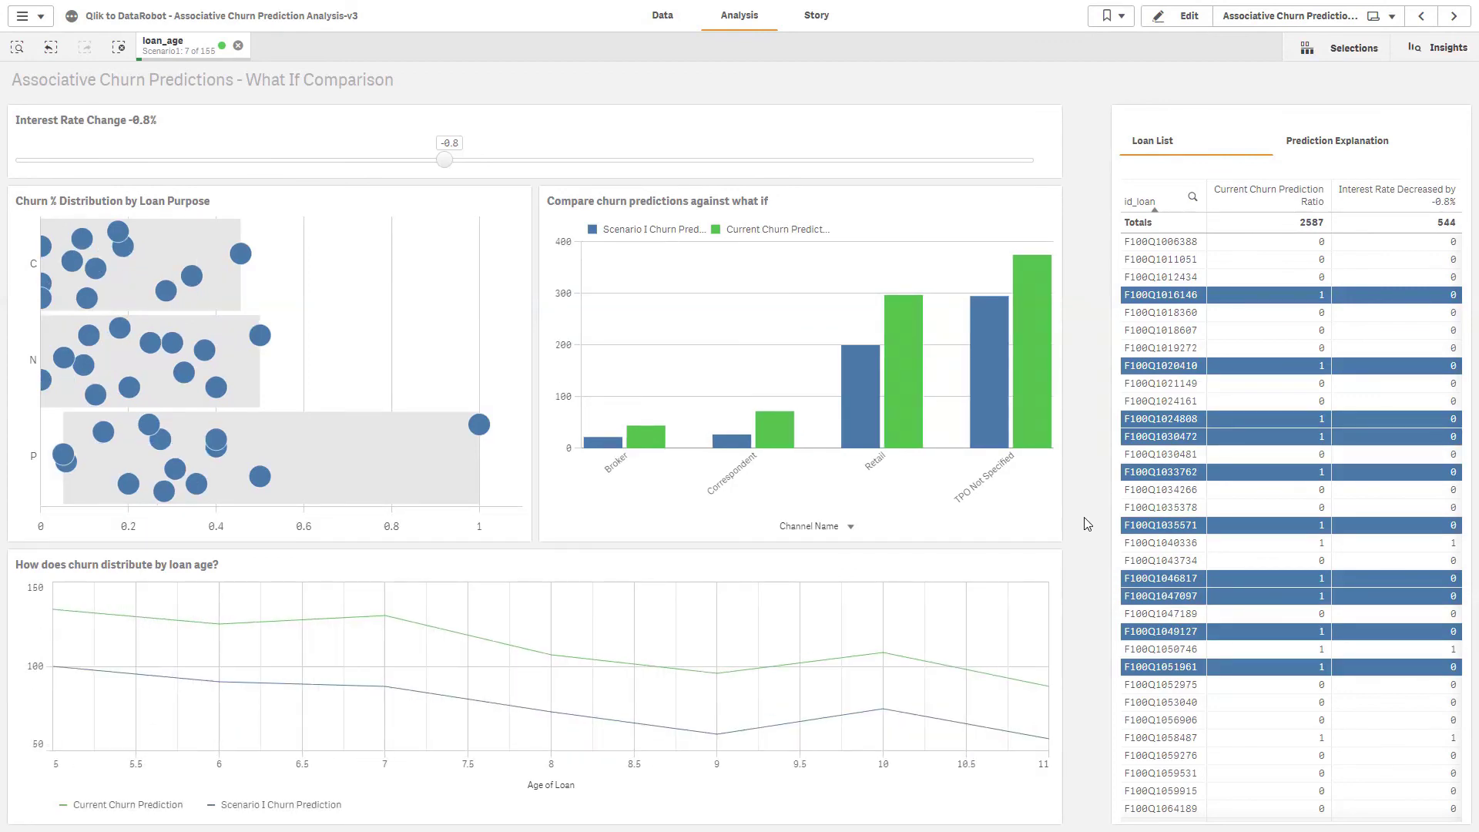
{"action": "left_click_drag", "start_coordinate": [445, 160], "coordinate": [430, 170]}
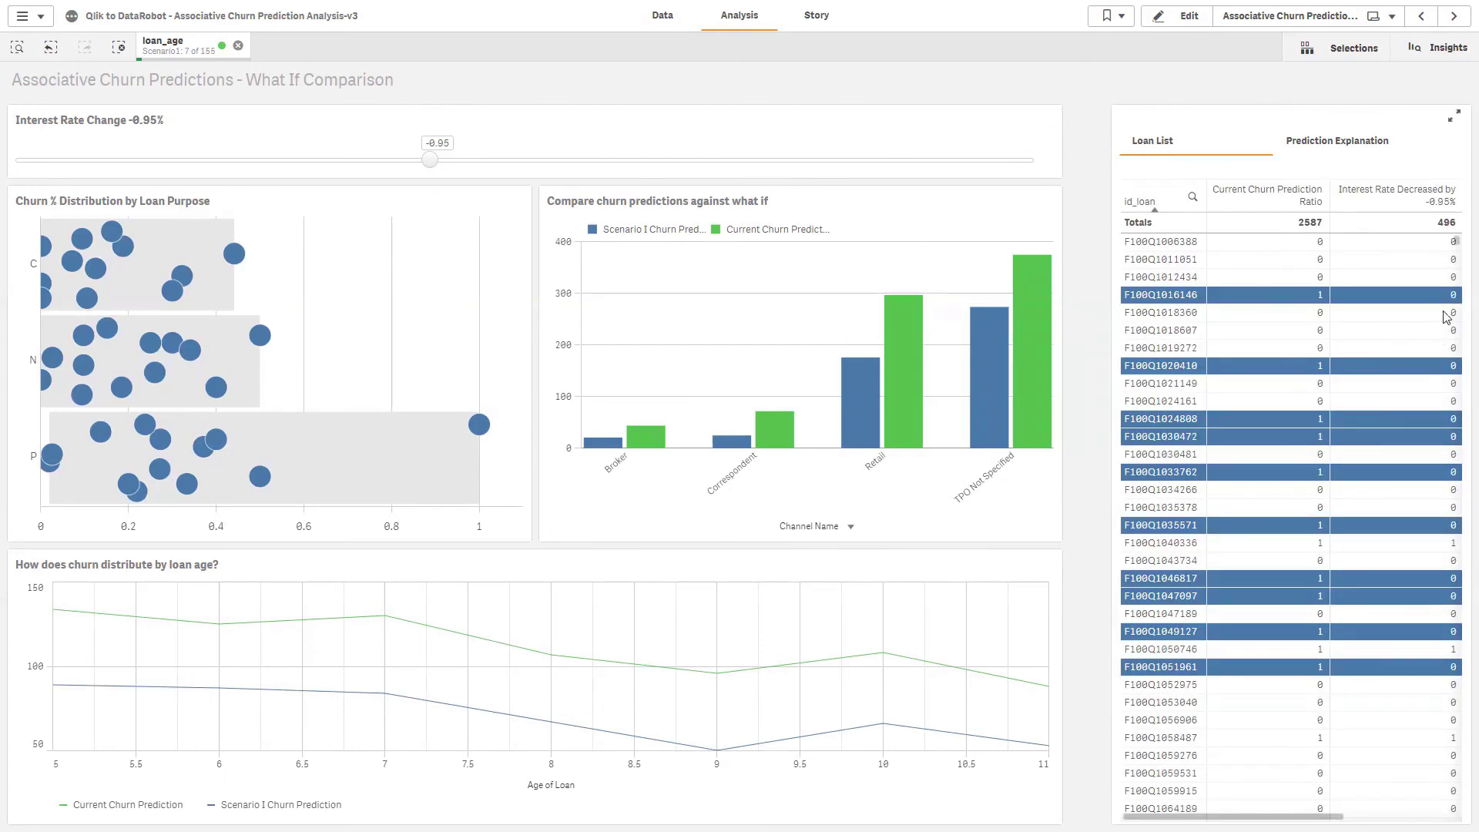
{"action": "mouse_move", "coordinate": [1246, 530]}
{"action": "left_click", "coordinate": [1166, 542]}
{"action": "left_click", "coordinate": [1343, 141]}
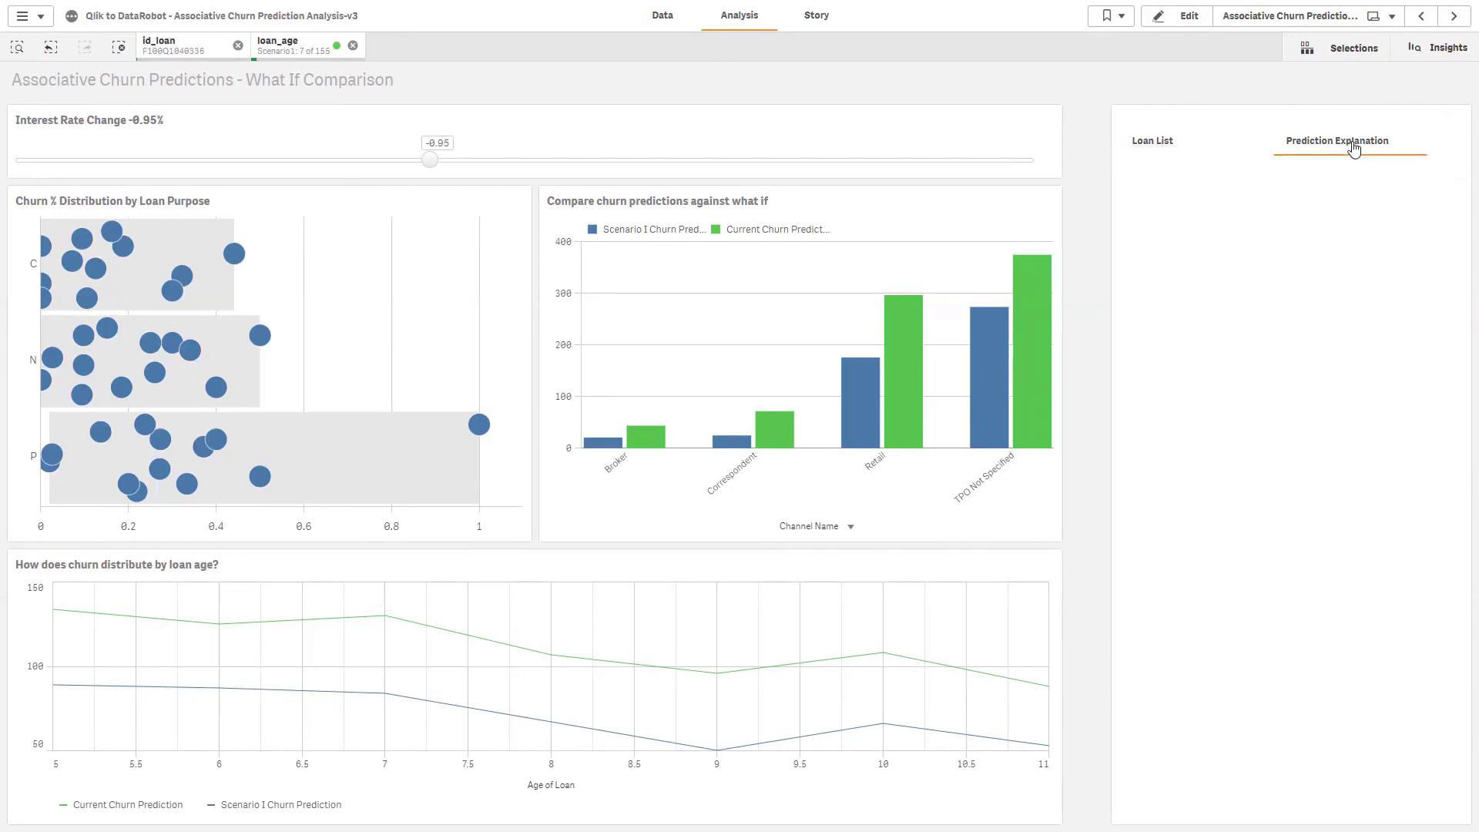